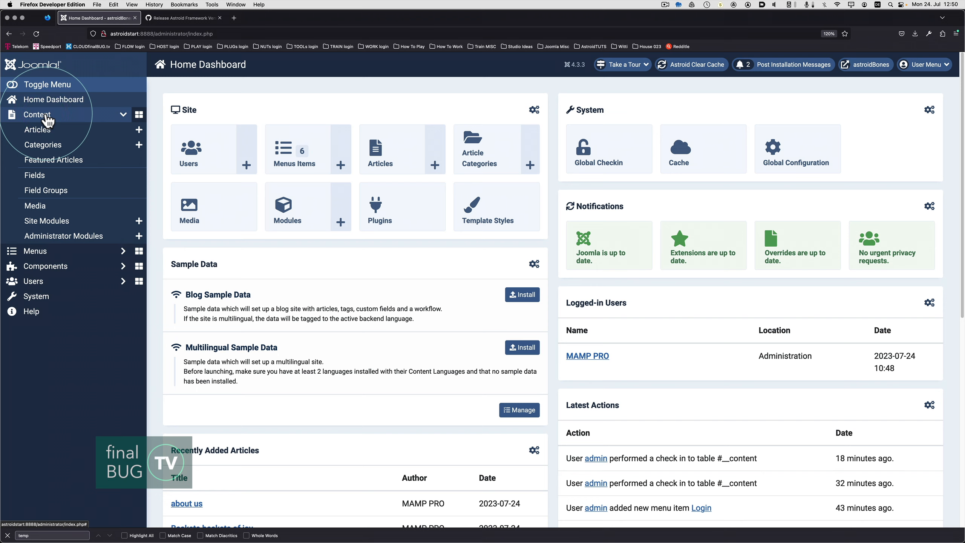
Open the media manager, view the contents of the astroid_template_one folder and return to the images folder.
{"action": "left_click", "coordinate": [51, 211]}
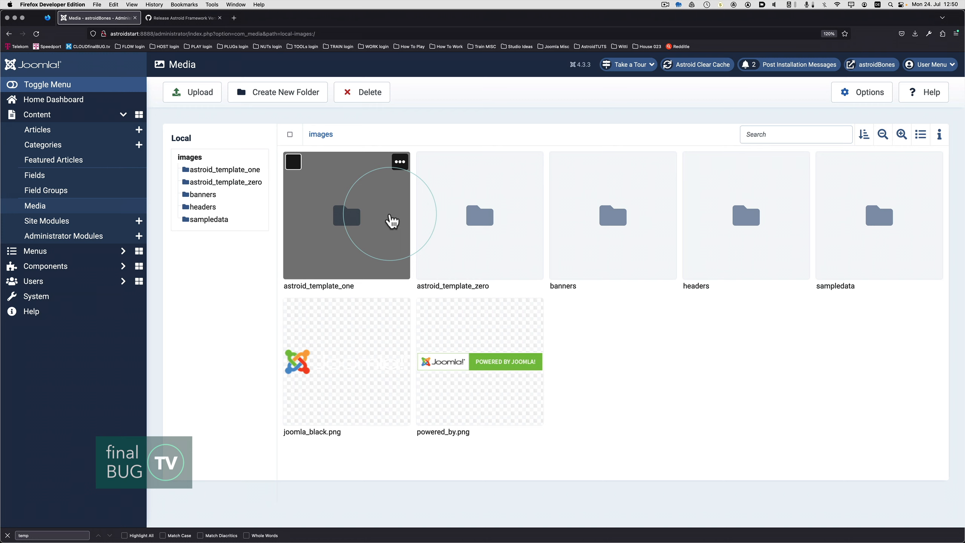
{"action": "double_click", "coordinate": [392, 220]}
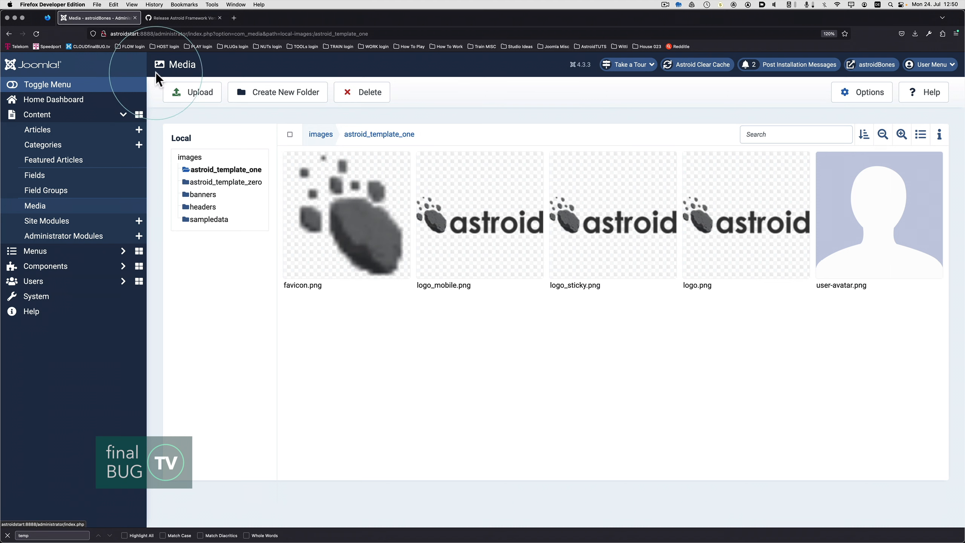
{"action": "left_click", "coordinate": [326, 138]}
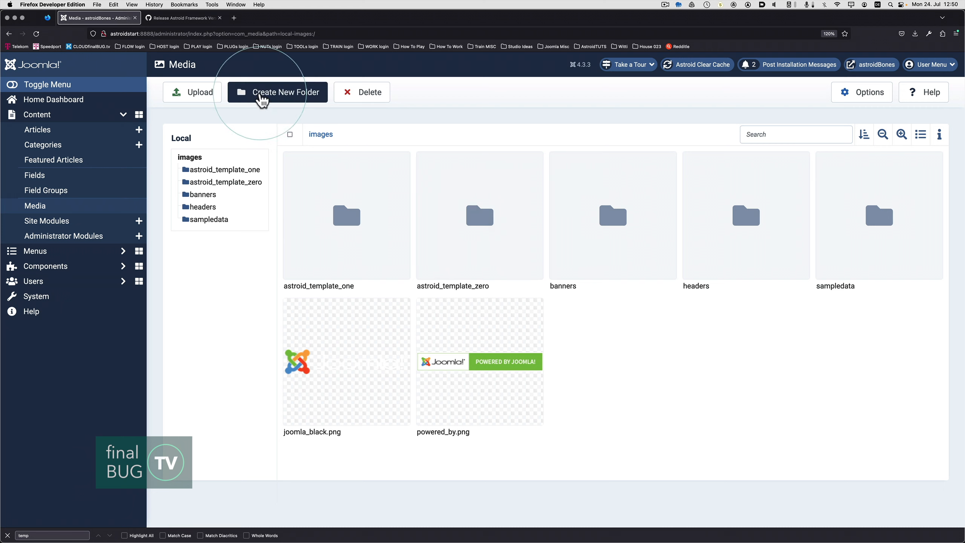
Create a new media folder named English in the images folder.
{"action": "left_click", "coordinate": [275, 100]}
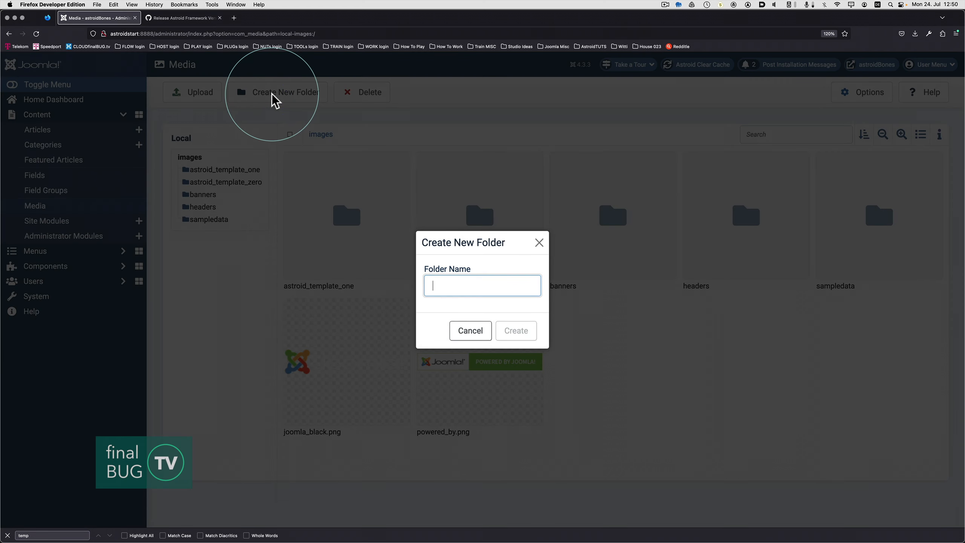
{"action": "type", "text": "English"}
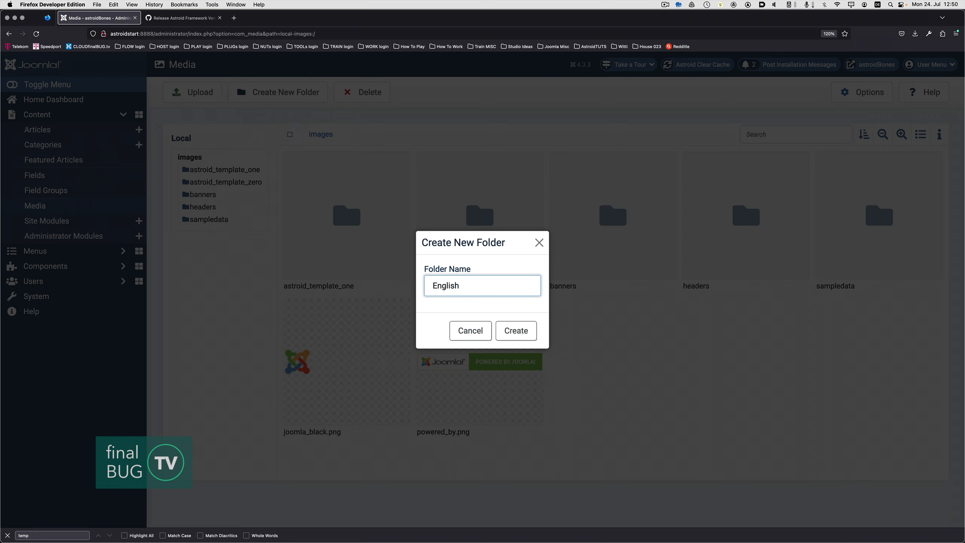
{"action": "left_click", "coordinate": [516, 331]}
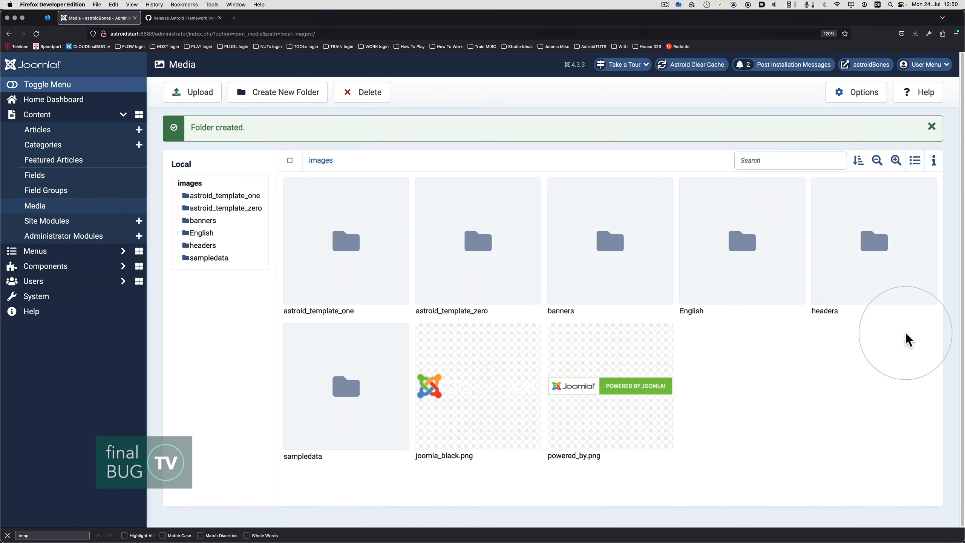
Open the English folder and create a subfolder named Veg in it.
{"action": "double_click", "coordinate": [735, 256]}
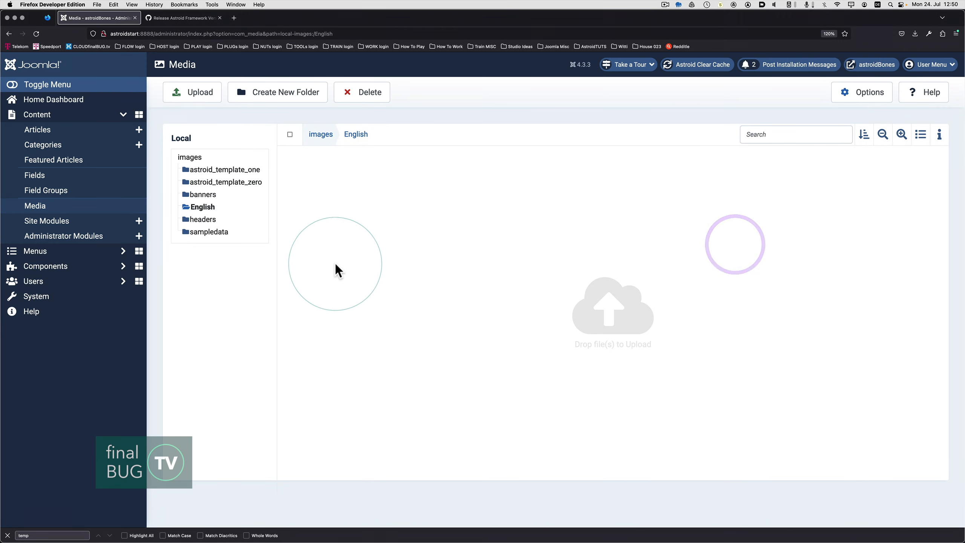
{"action": "left_click", "coordinate": [296, 98]}
{"action": "left_click", "coordinate": [461, 283]}
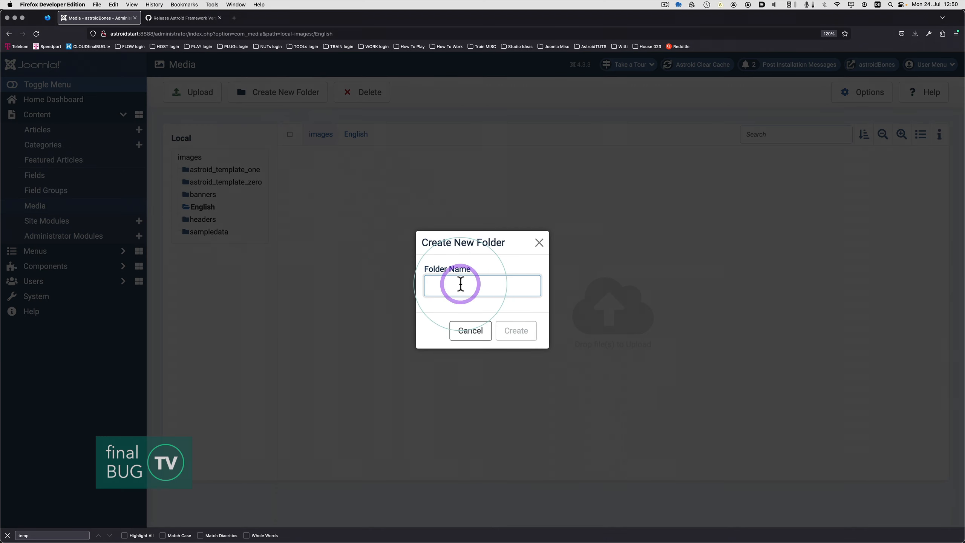
{"action": "type", "text": "Ve"}
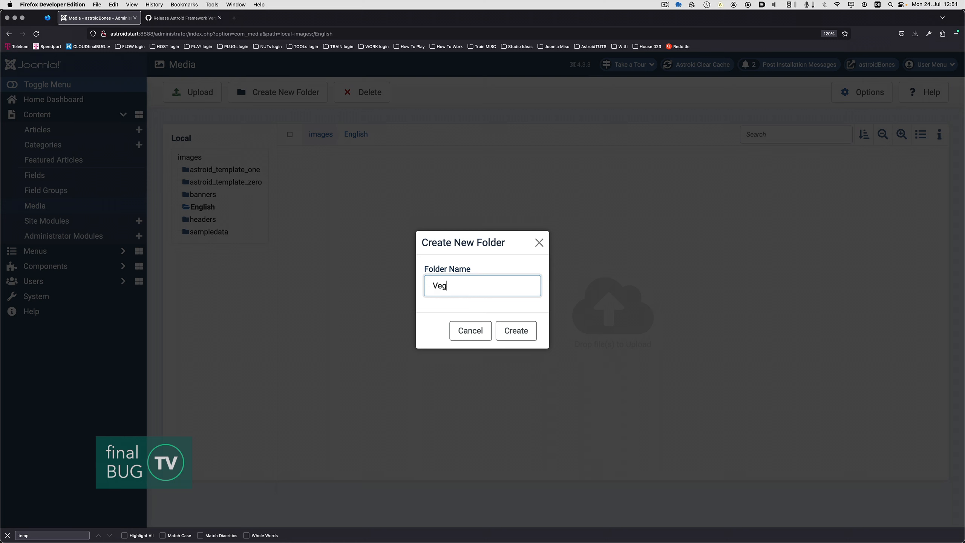
{"action": "type", "text": "g"}
{"action": "left_click", "coordinate": [514, 334]}
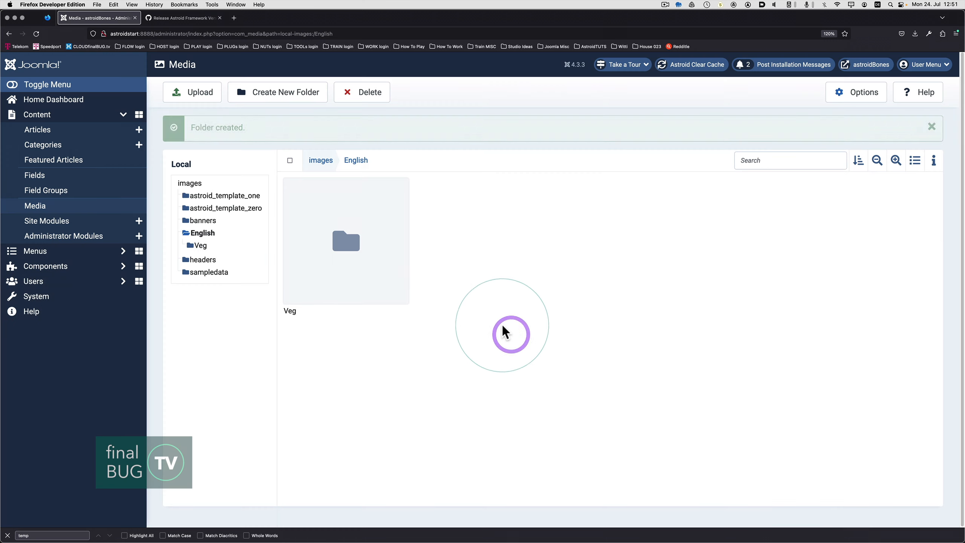
{"action": "right_click", "coordinate": [442, 308]}
{"action": "left_click", "coordinate": [392, 308]}
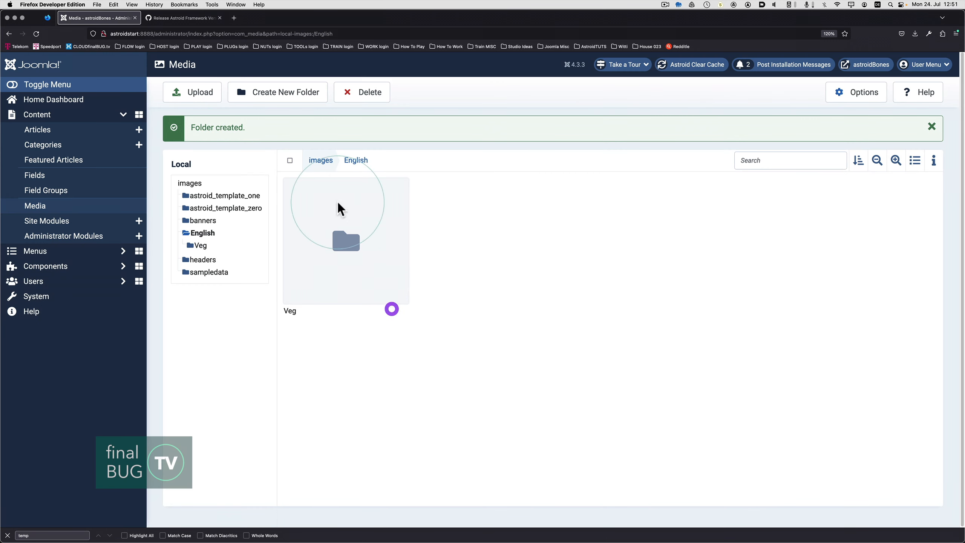
Create a second subfolder named Fruit inside the English folder.
{"action": "left_click", "coordinate": [260, 101]}
{"action": "type", "text": "Fruit"}
{"action": "key", "text": "Return"}
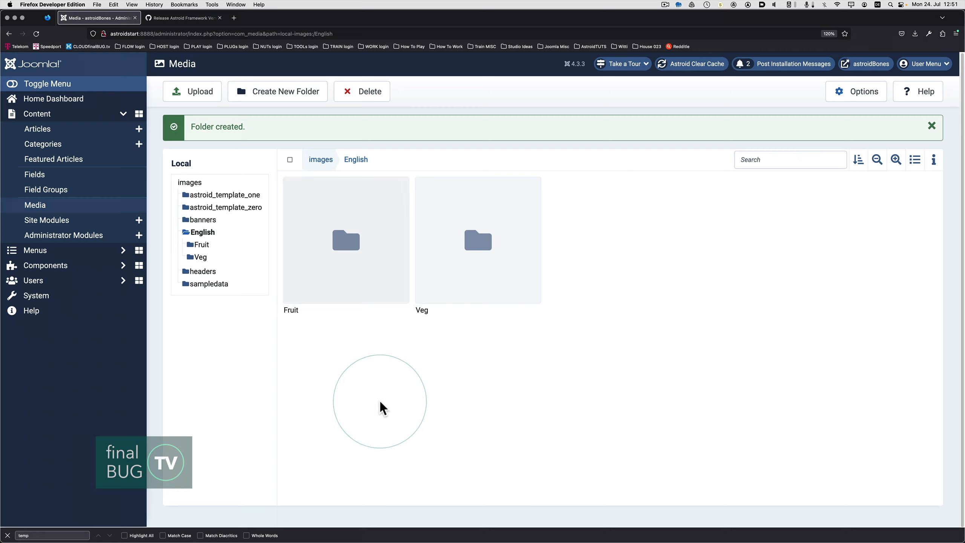
Create a third subfolder named Mix inside the English folder.
{"action": "left_click", "coordinate": [298, 92]}
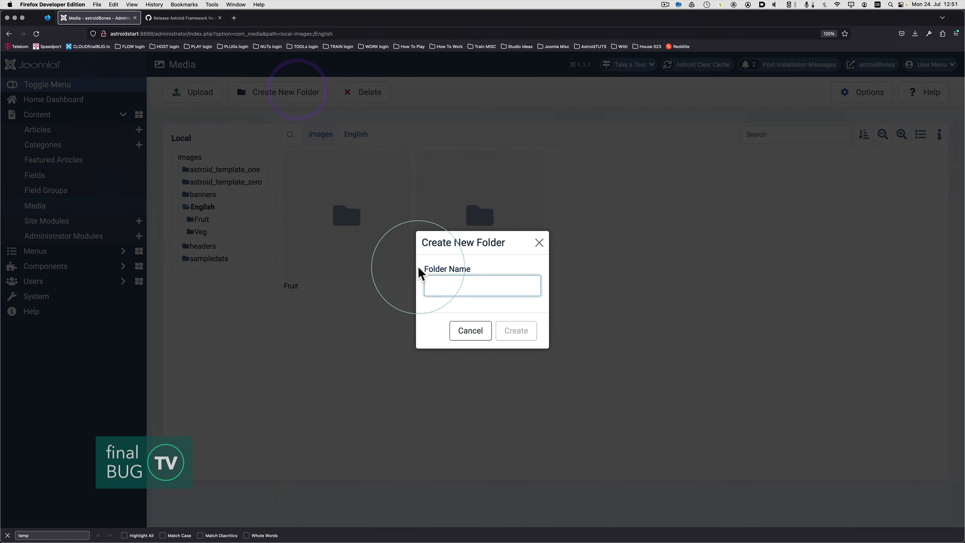
{"action": "left_click", "coordinate": [440, 283]}
{"action": "type", "text": "Mix"}
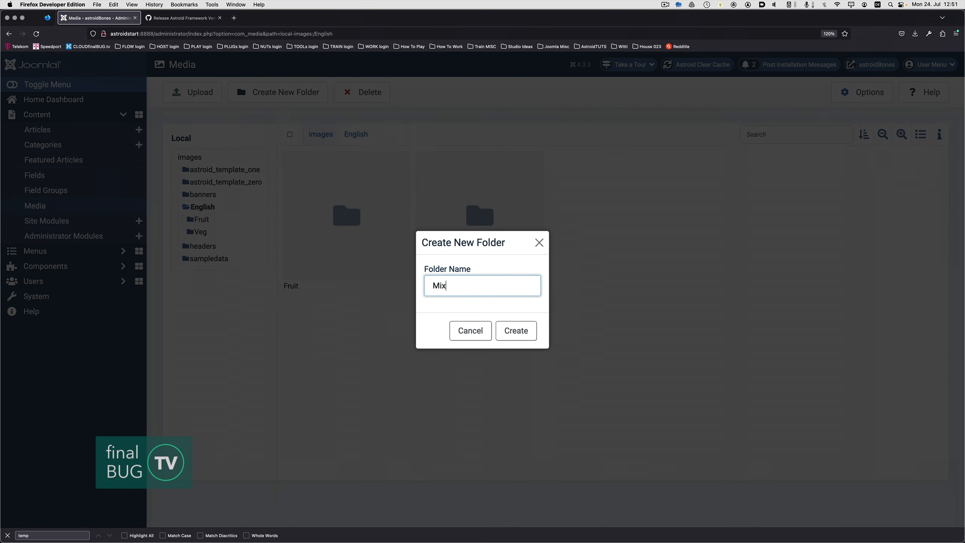
{"action": "left_click", "coordinate": [516, 329]}
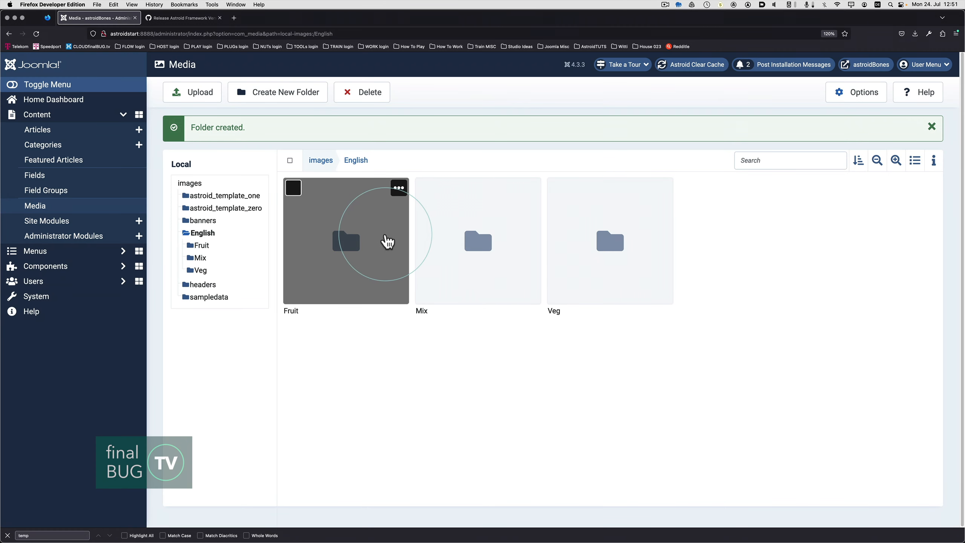
Open the Fruit folder, switch to Path Finder, and upload 02-Fruit-WEB.jpg from the MockUP folder into it.
{"action": "double_click", "coordinate": [349, 243]}
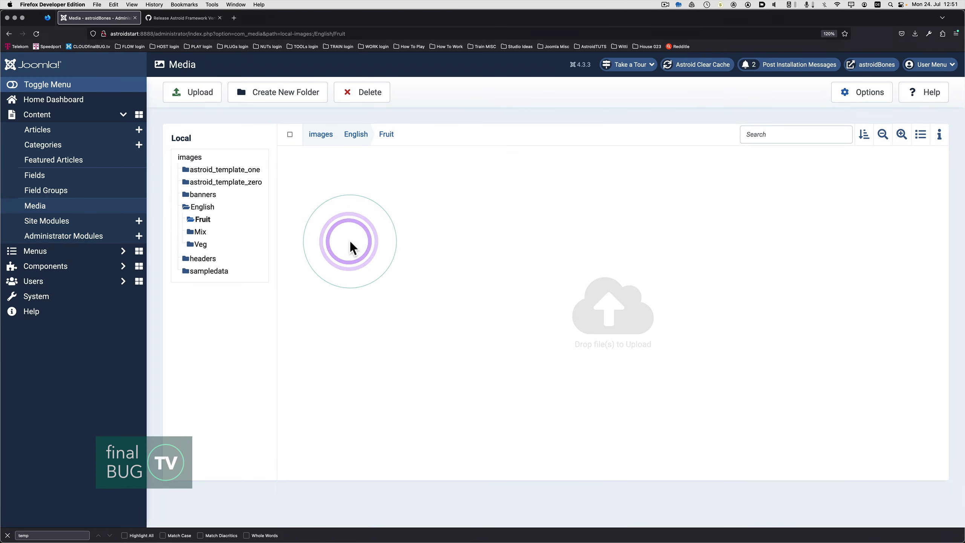
{"action": "key", "text": "super+Tab"}
{"action": "key", "text": "super+Tab"}
{"action": "key", "text": "super+Tab"}
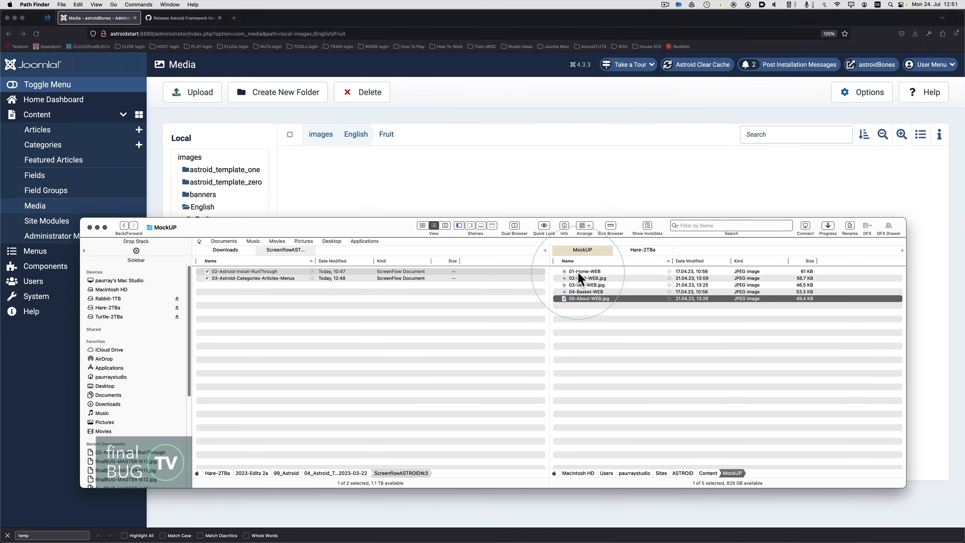
{"action": "left_click", "coordinate": [578, 272]}
{"action": "key", "text": "space"}
{"action": "key", "text": "space"}
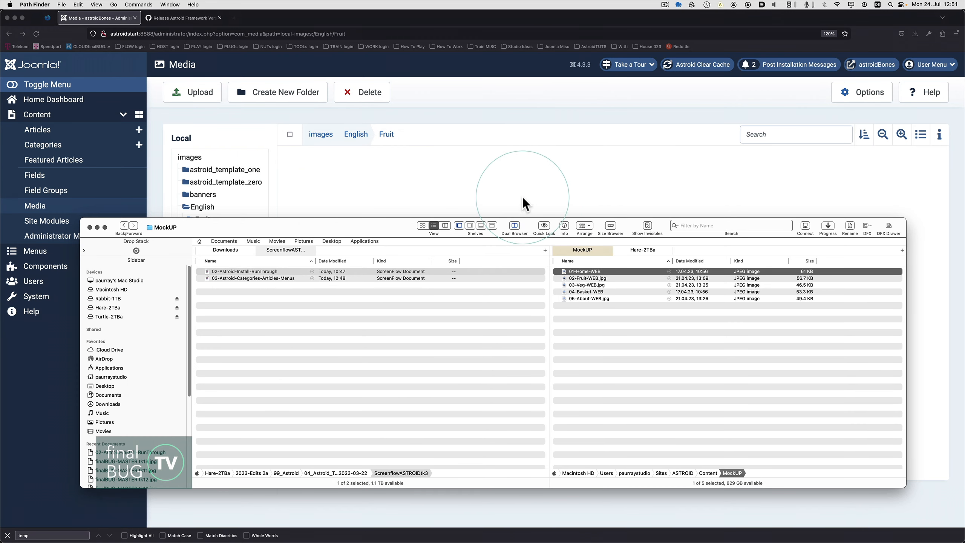
{"action": "left_click", "coordinate": [585, 278]}
{"action": "left_click_drag", "start_coordinate": [586, 276], "coordinate": [554, 192]}
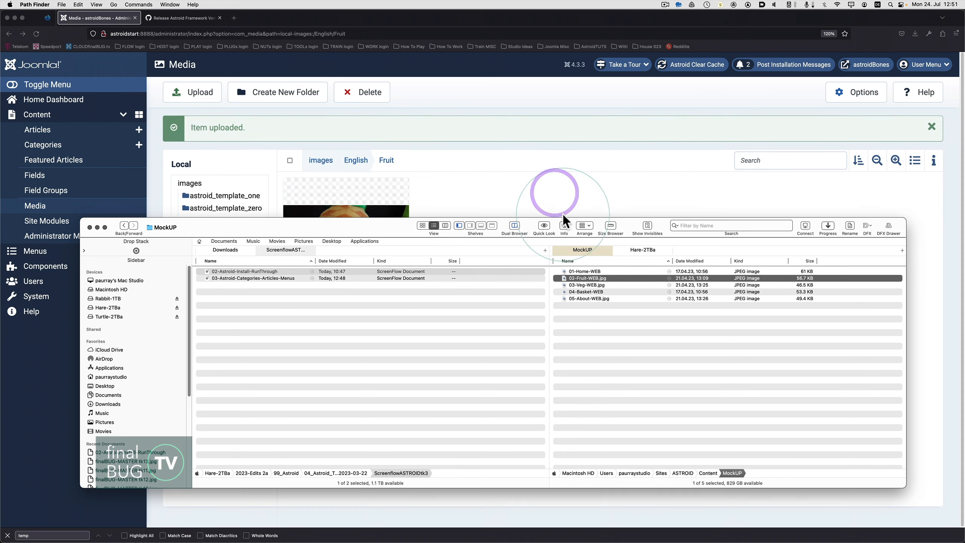
Check the 04-Basket-WEB and 05-About-WEB.jpg images in the MockUP folder.
{"action": "left_click", "coordinate": [591, 291]}
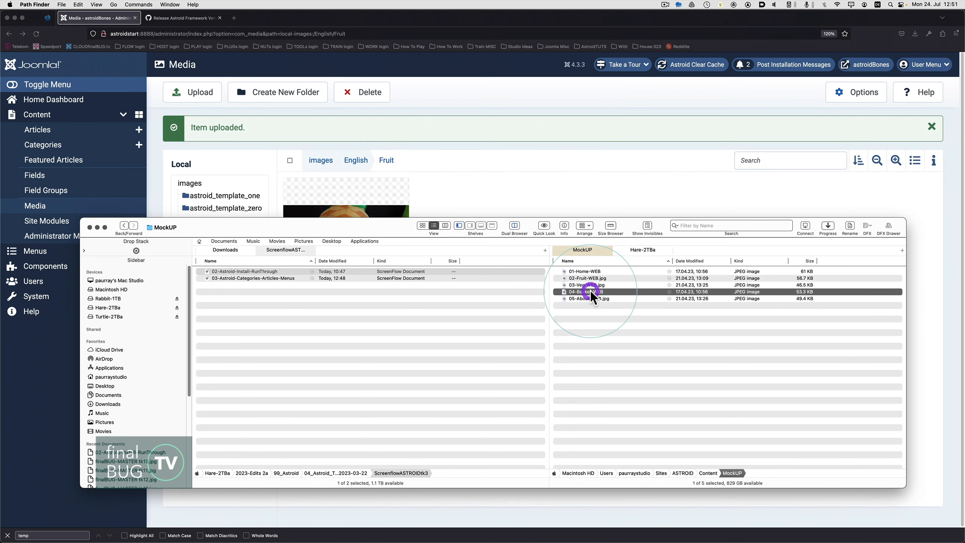
{"action": "left_click", "coordinate": [593, 299]}
{"action": "left_click_drag", "start_coordinate": [593, 299], "coordinate": [458, 195]}
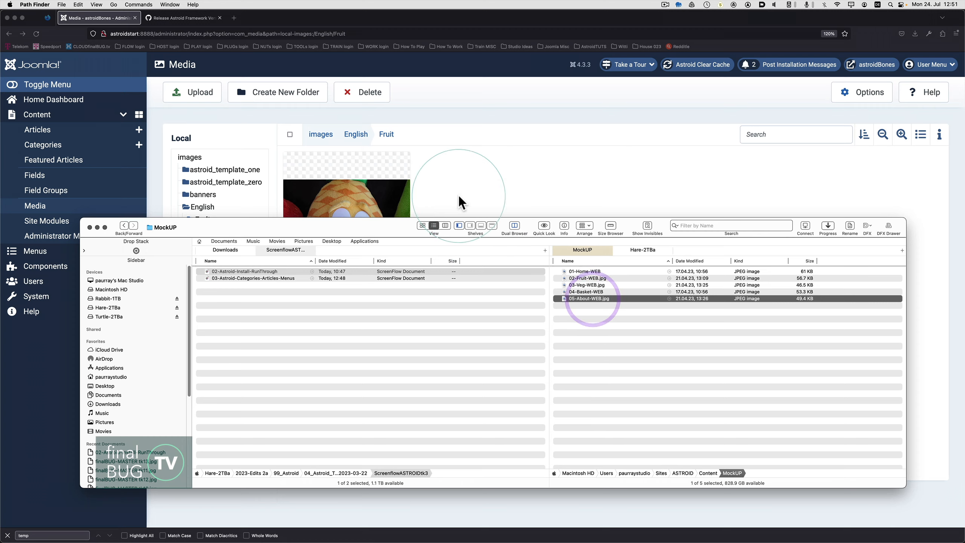
Switch to Firefox, open the Mix folder inside English, and upload 01-Home-WEB from Path Finder's MockUP folder into it.
{"action": "left_click", "coordinate": [512, 127]}
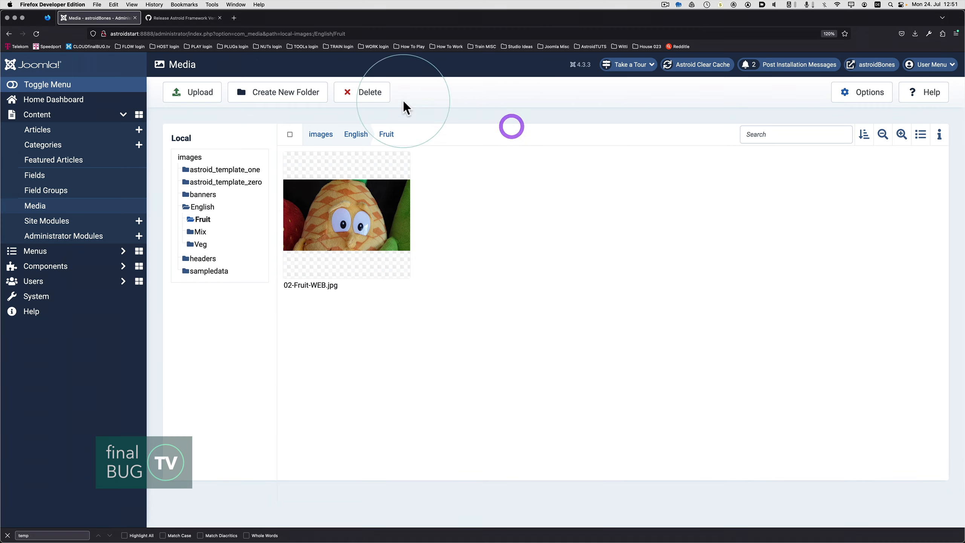
{"action": "left_click", "coordinate": [352, 138]}
{"action": "mouse_move", "coordinate": [459, 205]}
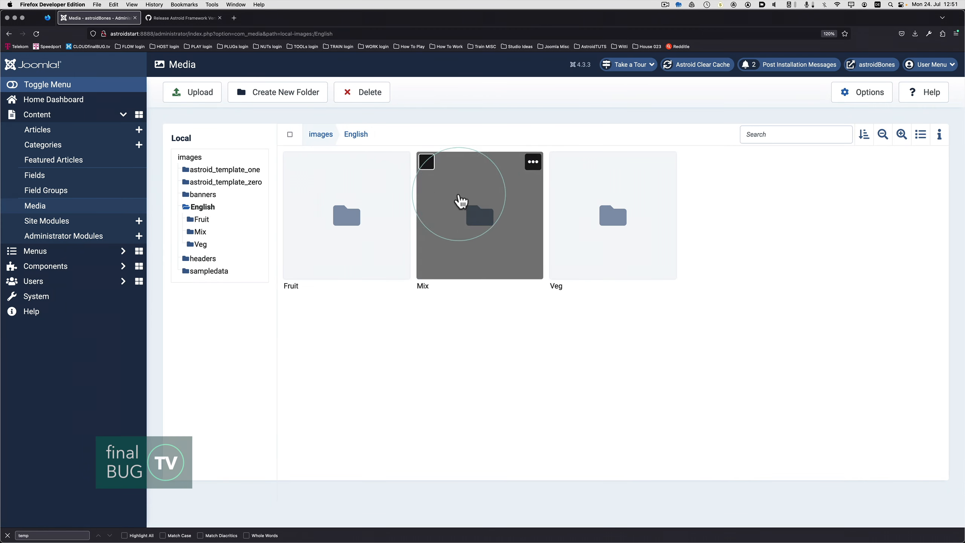
{"action": "double_click", "coordinate": [484, 234]}
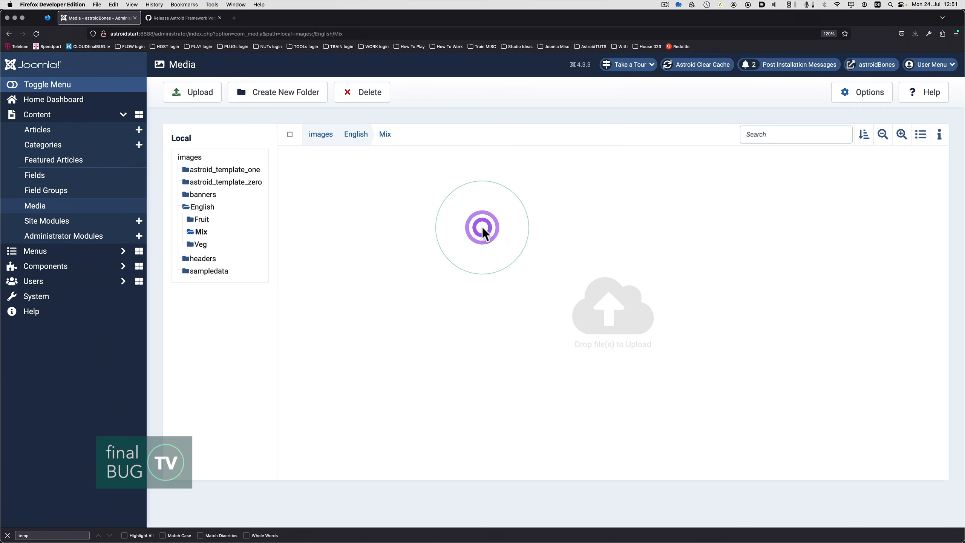
{"action": "key", "text": "super+Tab"}
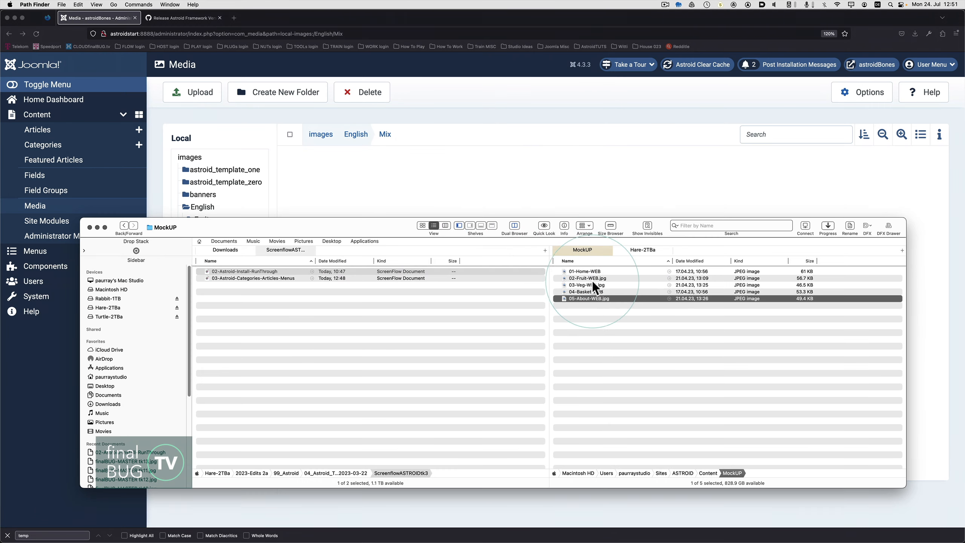
{"action": "left_click", "coordinate": [587, 271]}
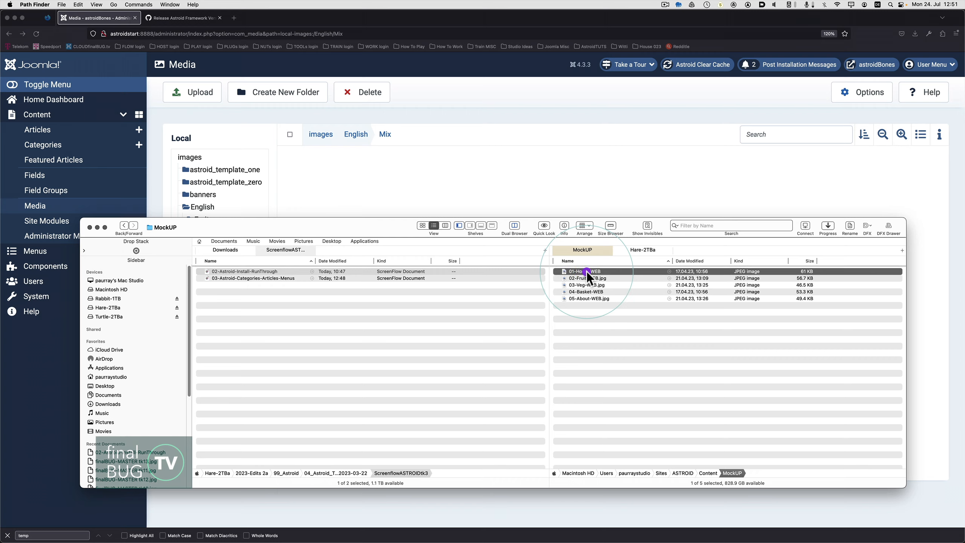
{"action": "key", "text": "space"}
{"action": "key", "text": "space"}
{"action": "left_click_drag", "start_coordinate": [585, 272], "coordinate": [538, 191]}
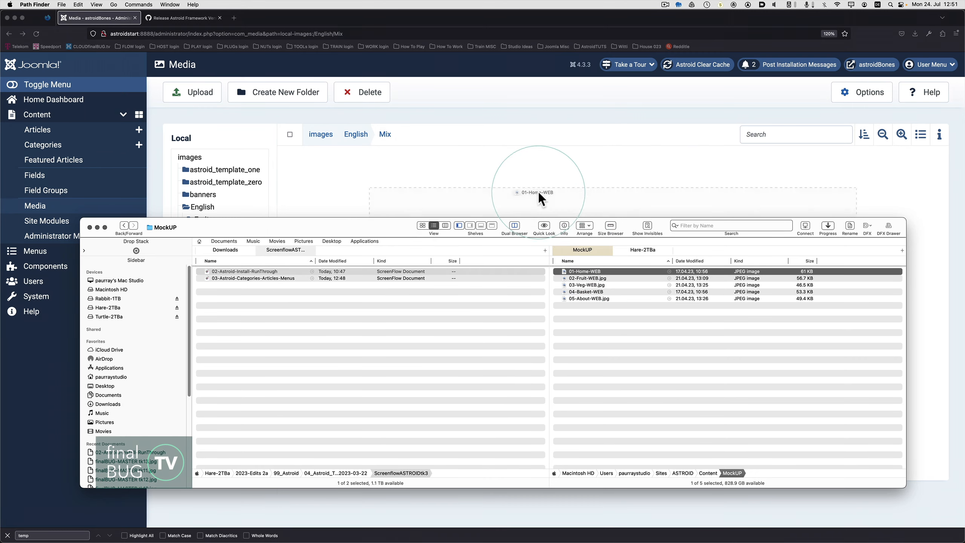
Upload 04-Basket-WEB from the MockUP folder into the Mix folder.
{"action": "left_click", "coordinate": [586, 284]}
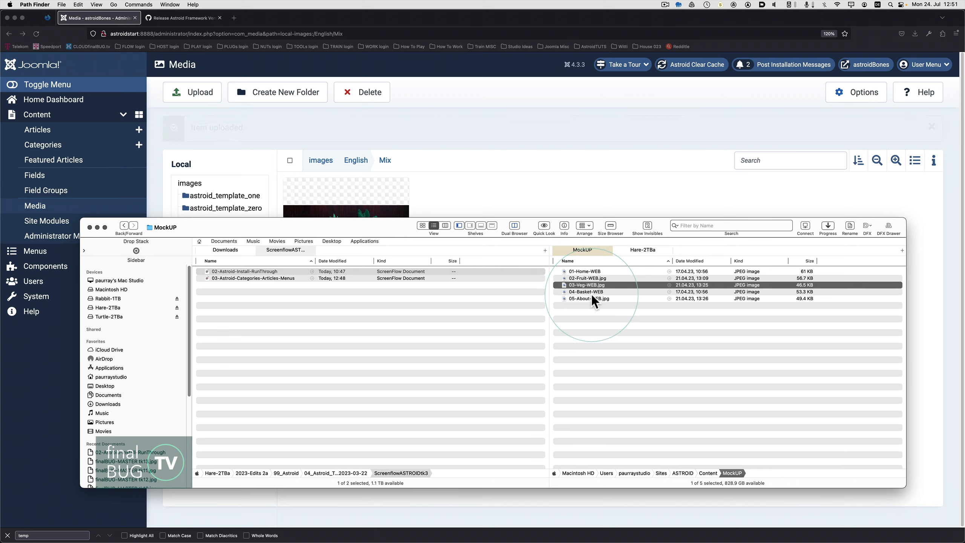
{"action": "left_click", "coordinate": [589, 292]}
{"action": "left_click_drag", "start_coordinate": [590, 292], "coordinate": [547, 188]}
Preview the 05-About-WEB.jpg image in the MockUP folder and close the preview.
{"action": "left_click", "coordinate": [593, 298]}
{"action": "key", "text": "space"}
{"action": "key", "text": "space"}
Switch to Firefox, open the Veg folder inside English, and upload 05-About-WEB.jpg from Path Finder's MockUP folder into it.
{"action": "left_click", "coordinate": [562, 117]}
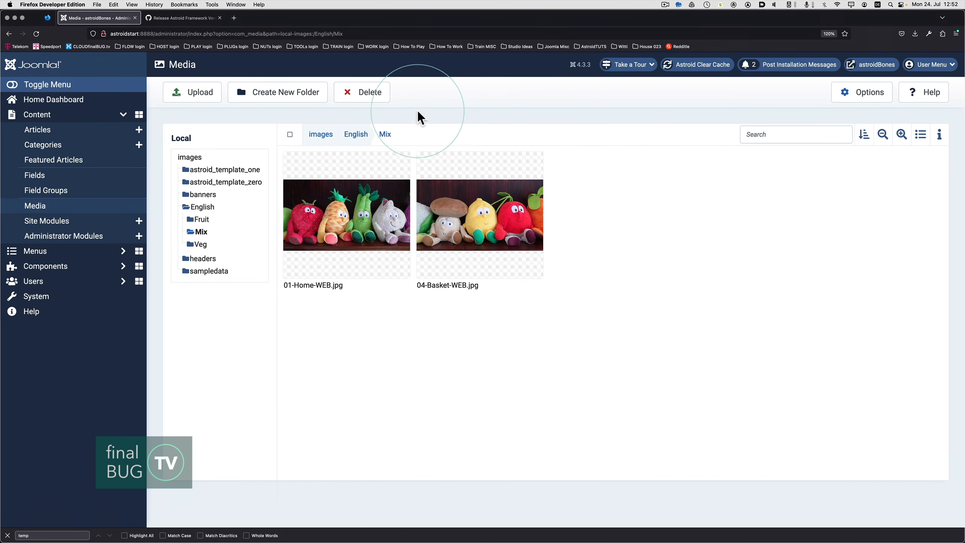
{"action": "left_click", "coordinate": [348, 136]}
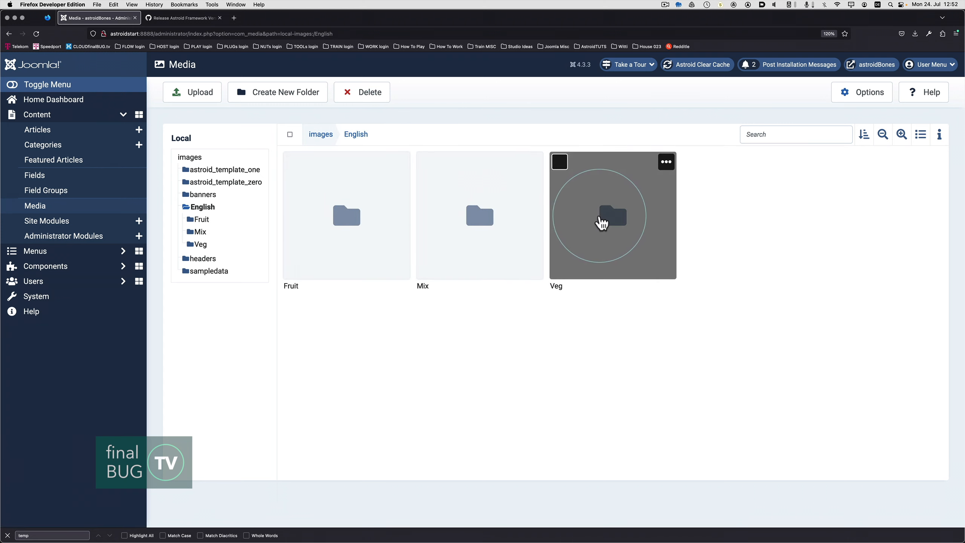
{"action": "double_click", "coordinate": [601, 217]}
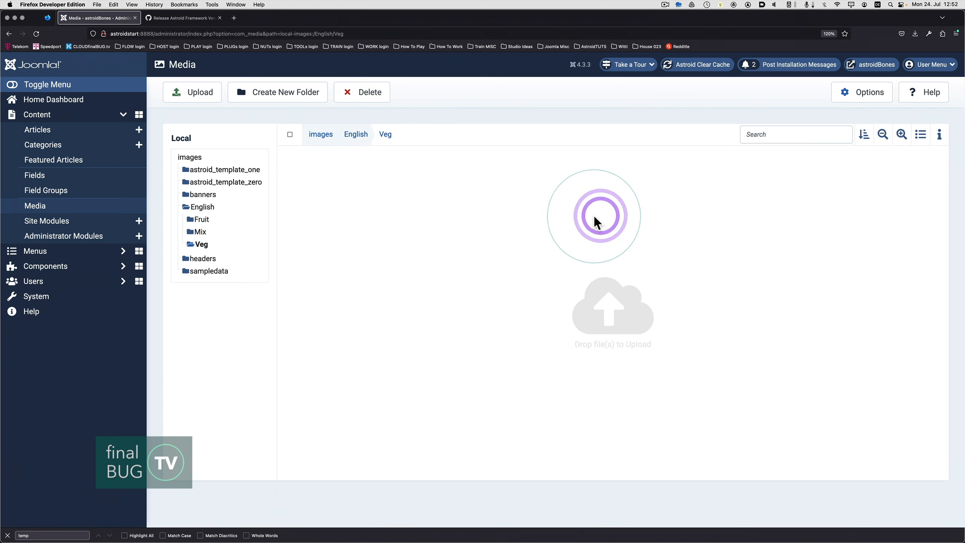
{"action": "key", "text": "super+Tab"}
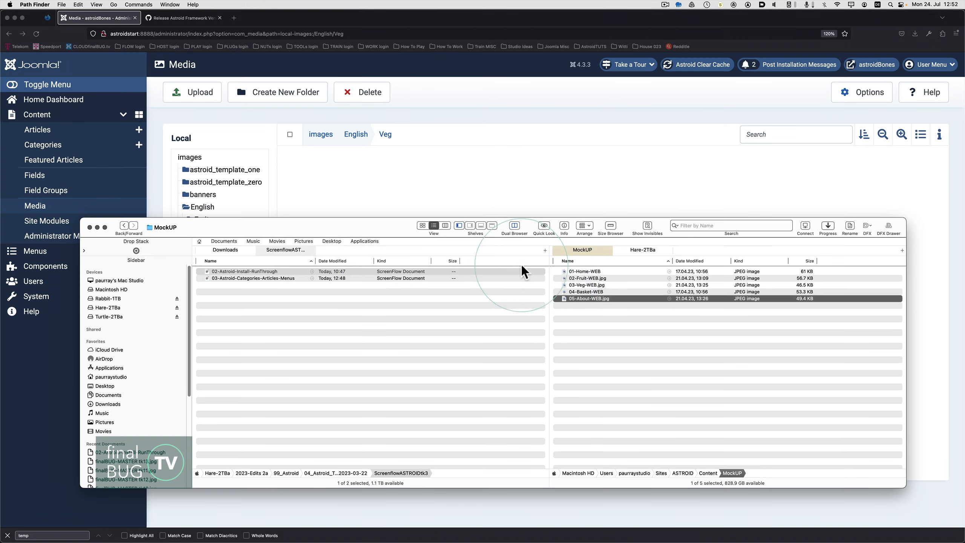
{"action": "left_click_drag", "start_coordinate": [565, 272], "coordinate": [499, 200]}
Preview the MockUP images from 04-Basket-WEB up to 02-Fruit-WEB.jpg, and upload 03-Veg-WEB.jpg into the Veg folder.
{"action": "left_click", "coordinate": [589, 291]}
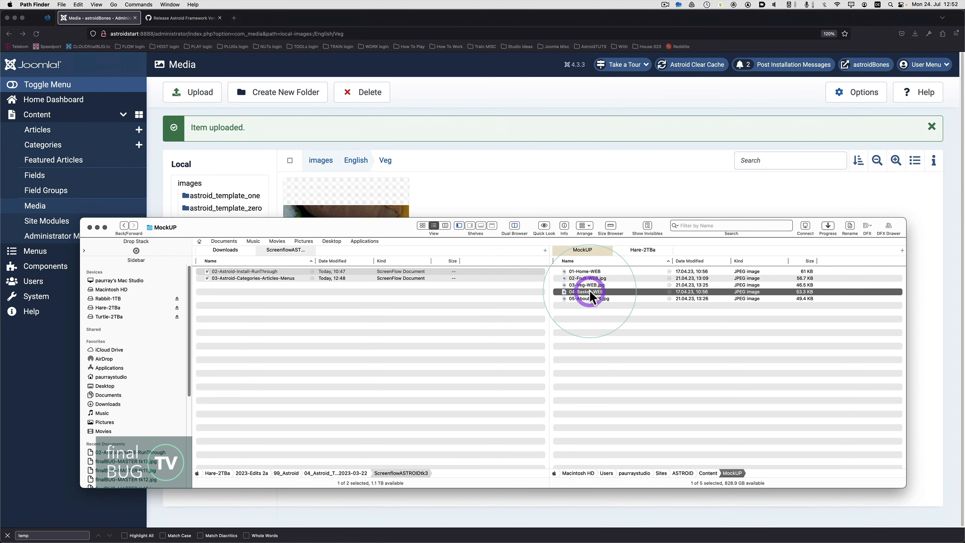
{"action": "key", "text": "space"}
{"action": "key", "text": "Up"}
{"action": "key", "text": "Up"}
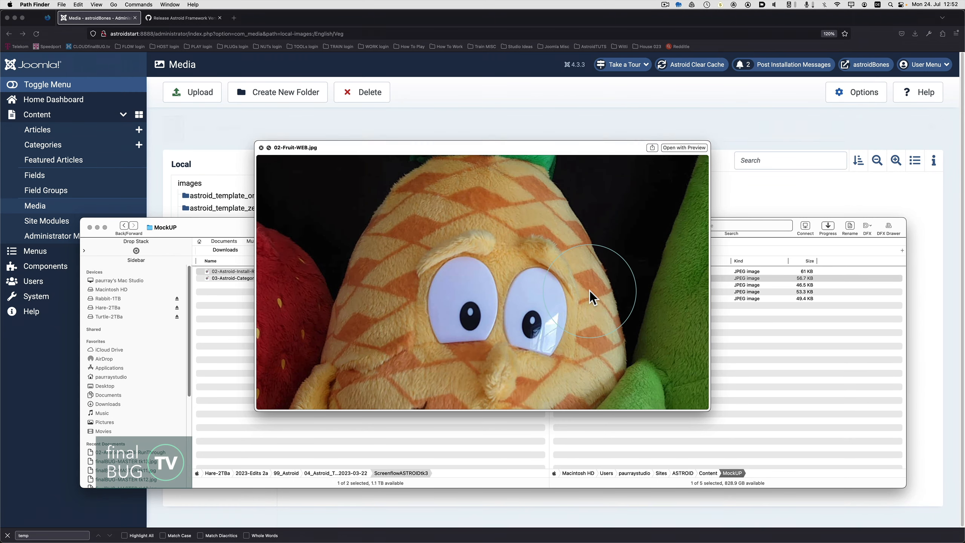
{"action": "key", "text": "space"}
{"action": "left_click", "coordinate": [584, 286]}
{"action": "left_click_drag", "start_coordinate": [582, 285], "coordinate": [546, 190]}
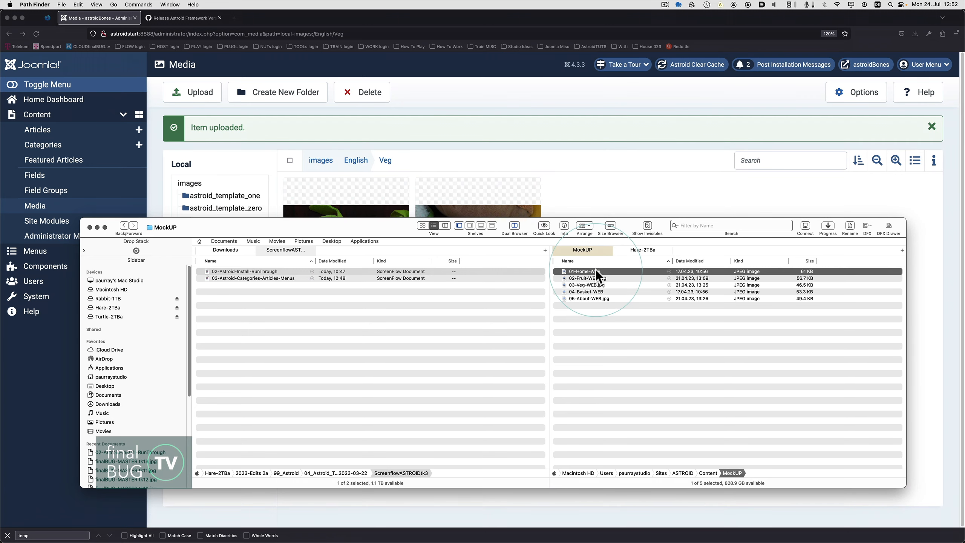
Preview the MockUP images one after another from 01-Home-WEB to 05-About-WEB.jpg and close the preview.
{"action": "left_click", "coordinate": [596, 270]}
{"action": "key", "text": "space"}
{"action": "key", "text": "Down"}
{"action": "key", "text": "Down"}
{"action": "key", "text": "Down"}
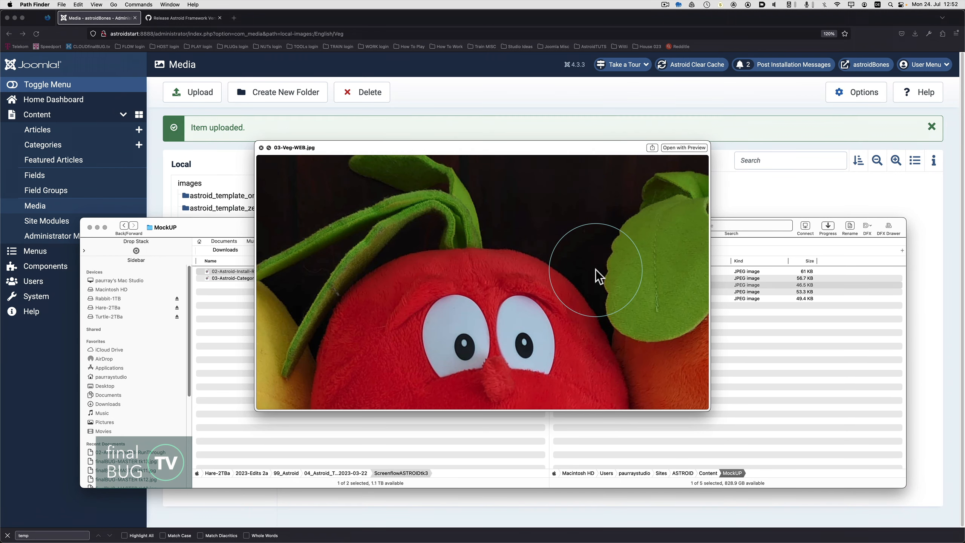
{"action": "key", "text": "Down"}
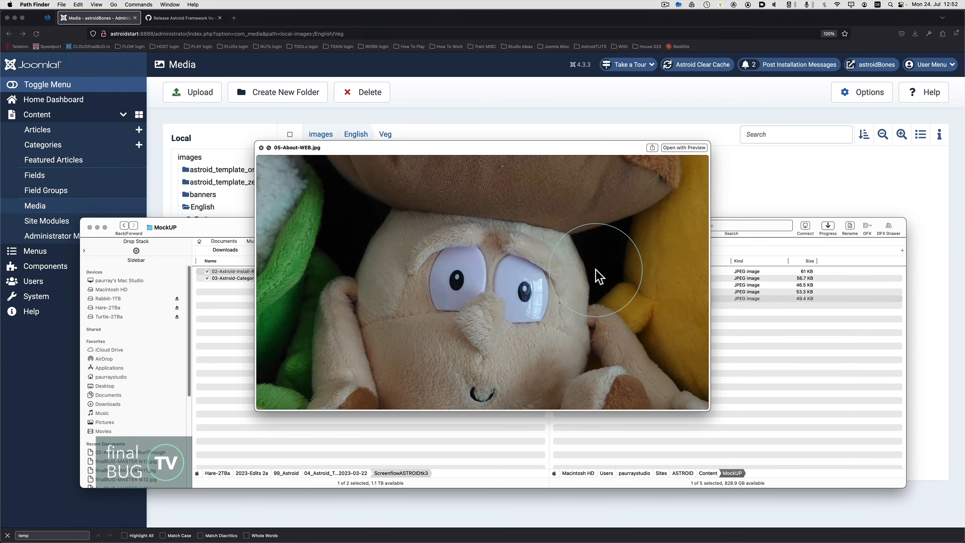
{"action": "key", "text": "space"}
Switch to Firefox, leave the media manager for the dashboard, and open the hello world article from the article list.
{"action": "left_click", "coordinate": [310, 39]}
{"action": "left_click", "coordinate": [353, 134]}
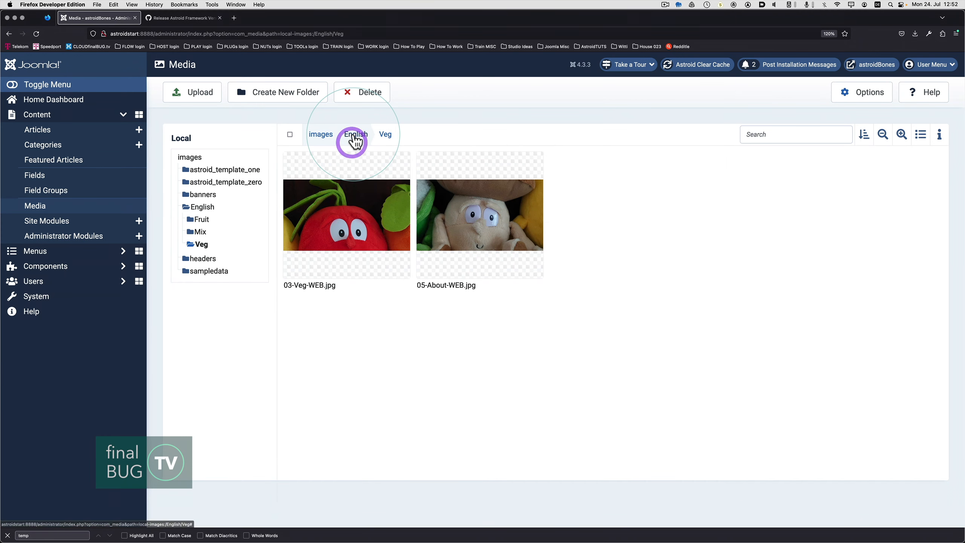
{"action": "left_click", "coordinate": [53, 99]}
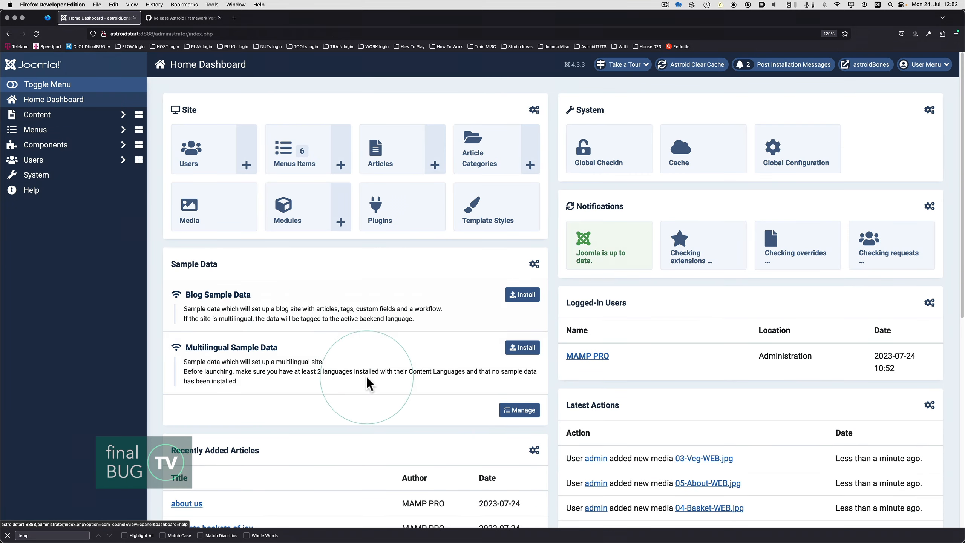
{"action": "left_click", "coordinate": [392, 168]}
{"action": "left_click", "coordinate": [381, 155]}
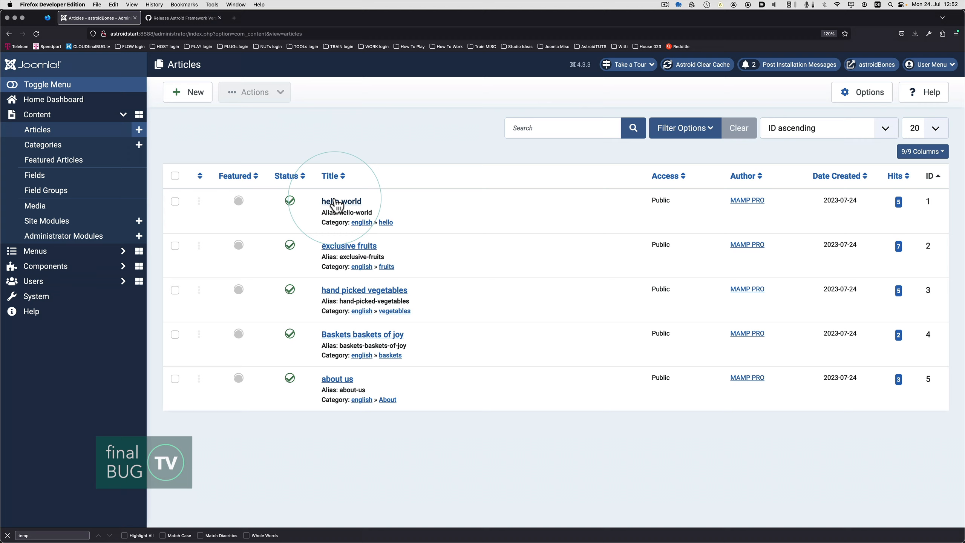
{"action": "left_click", "coordinate": [350, 202]}
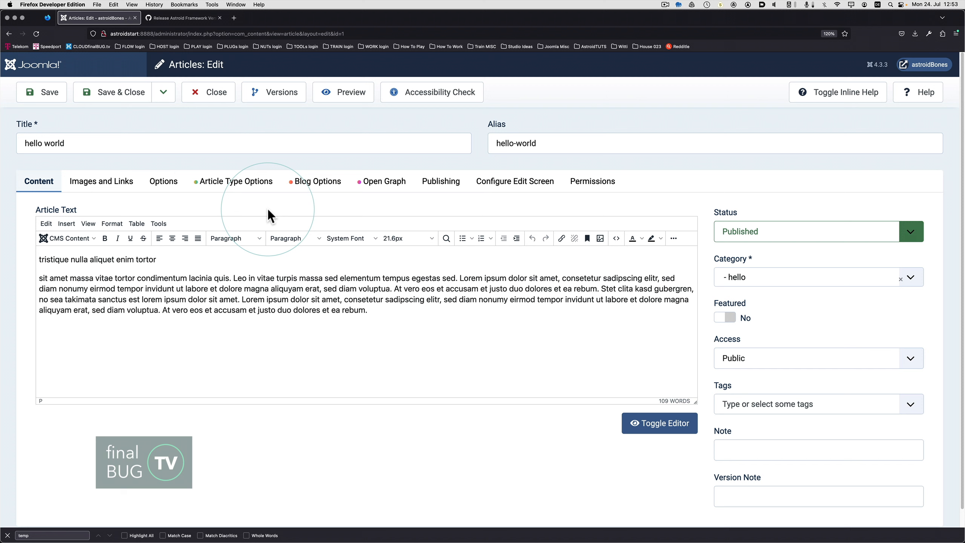
Add an empty line below the hello world article's first paragraph and open the media selection for that spot.
{"action": "left_click", "coordinate": [174, 260]}
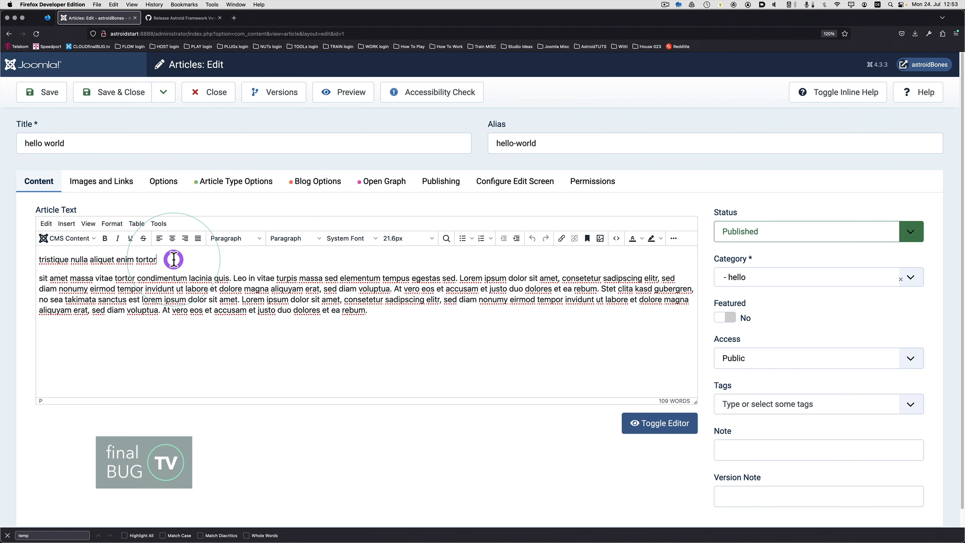
{"action": "key", "text": "Return"}
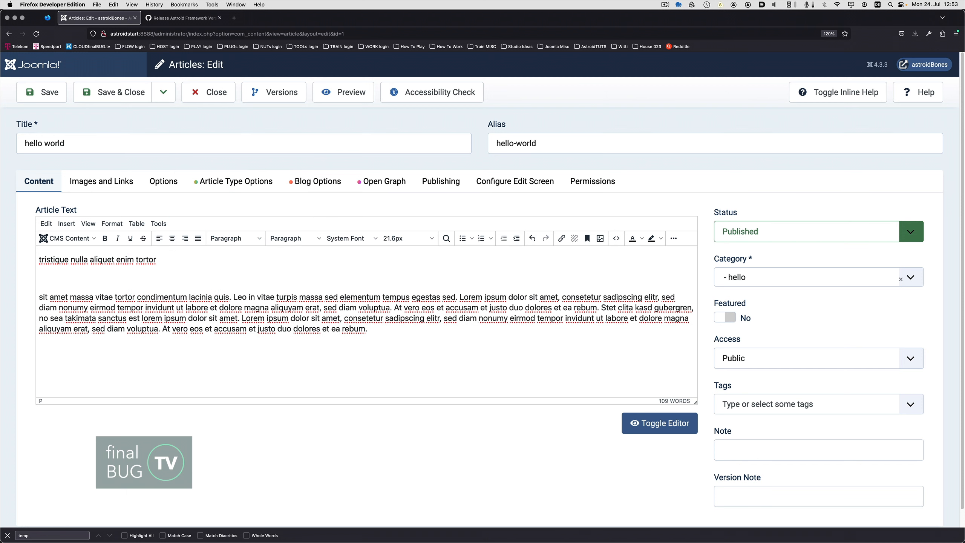
{"action": "left_click", "coordinate": [94, 238]}
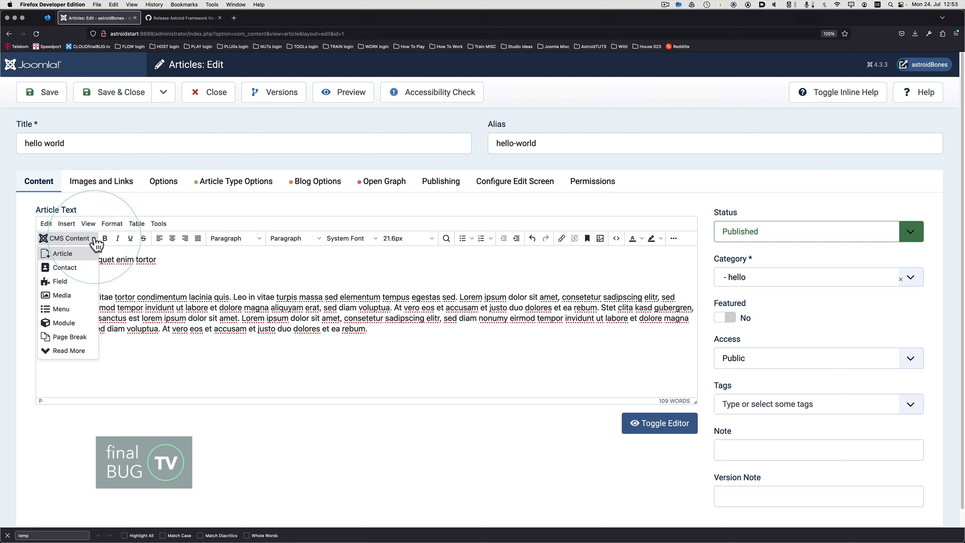
{"action": "left_click", "coordinate": [86, 254]}
{"action": "left_click", "coordinate": [68, 297]}
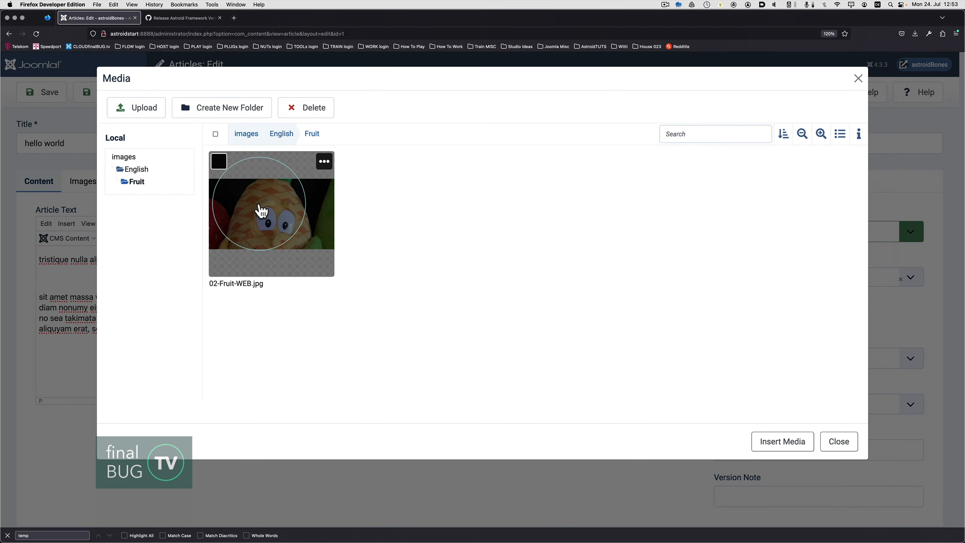
Insert 01-Home-WEB.jpg from the English/Mix folder into the hello world article and save the article.
{"action": "left_click", "coordinate": [280, 136]}
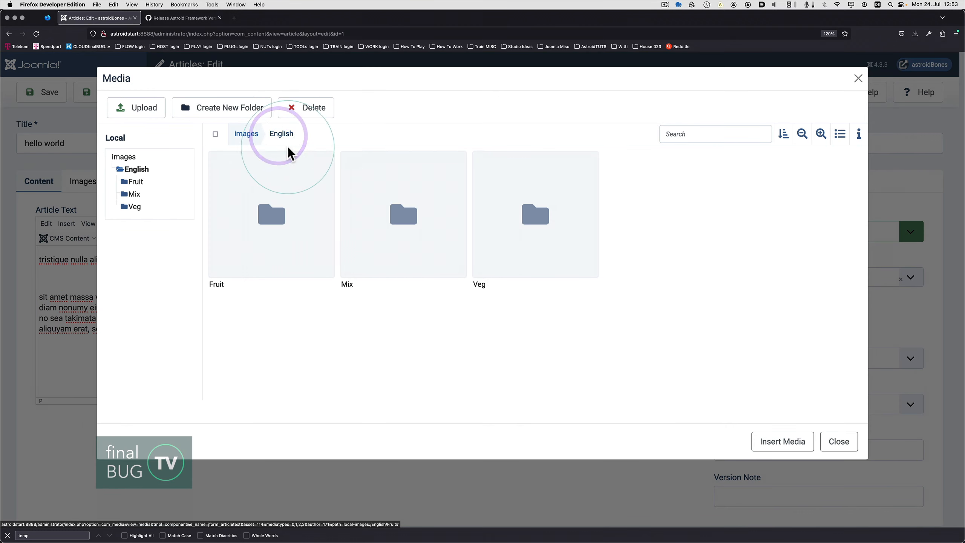
{"action": "left_click", "coordinate": [395, 222]}
{"action": "double_click", "coordinate": [395, 223]}
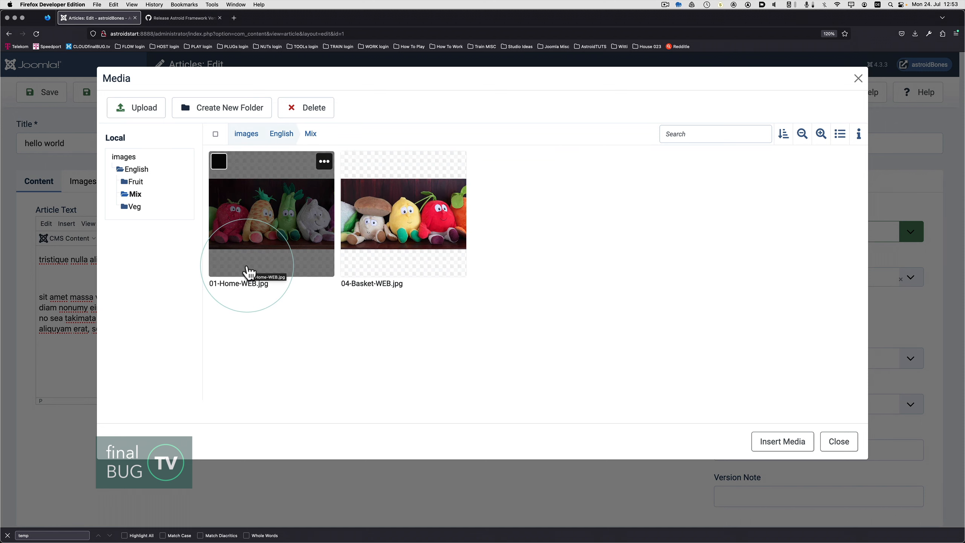
{"action": "left_click", "coordinate": [271, 234]}
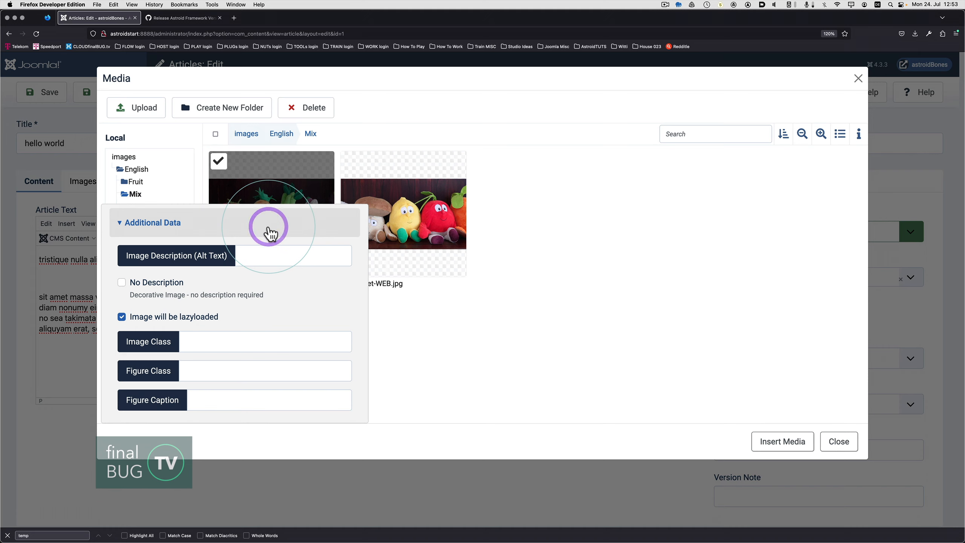
{"action": "left_click", "coordinate": [771, 445]}
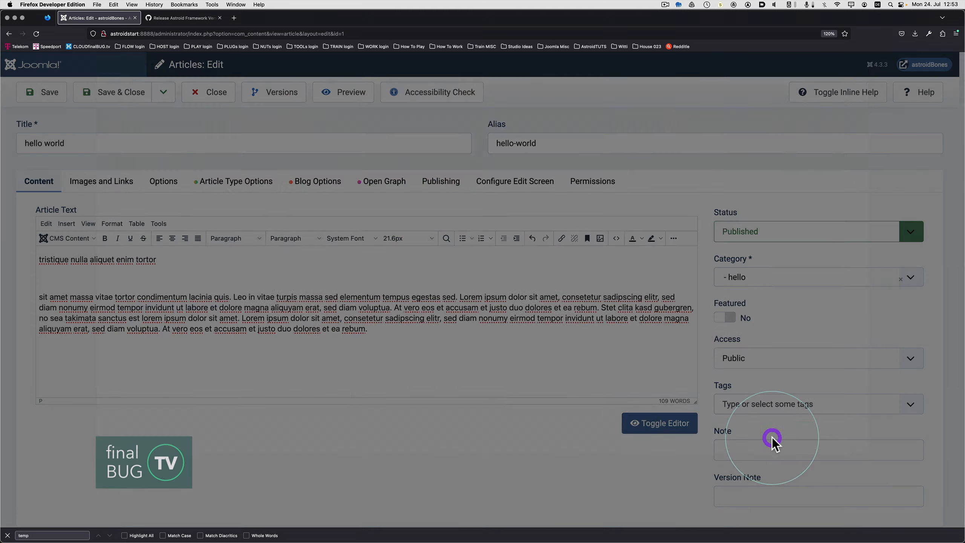
{"action": "scroll", "coordinate": [581, 379], "scroll_direction": "up", "scroll_amount": 5}
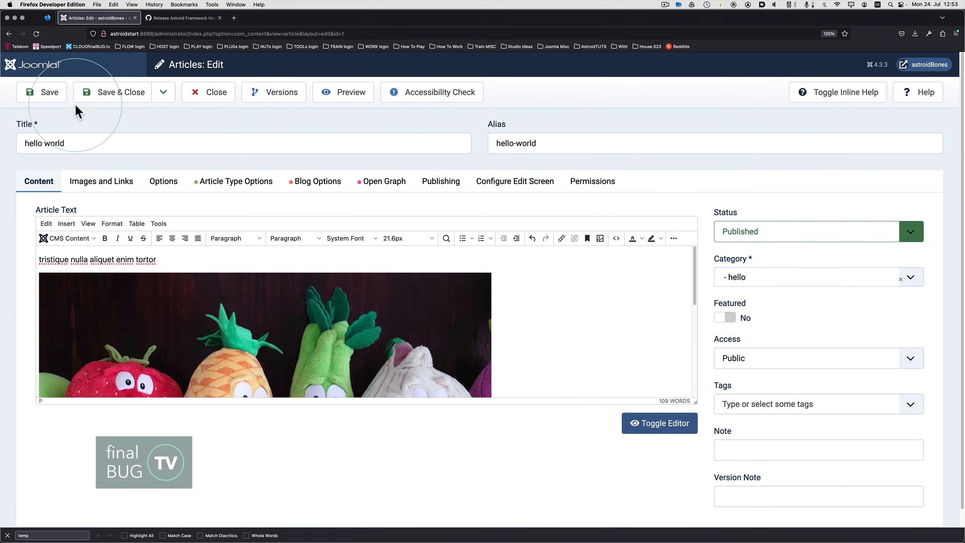
{"action": "left_click", "coordinate": [56, 96]}
Switch to Safari and view the Home START page of the astroidstart site to check the inserted image.
{"action": "key", "text": "super+Tab"}
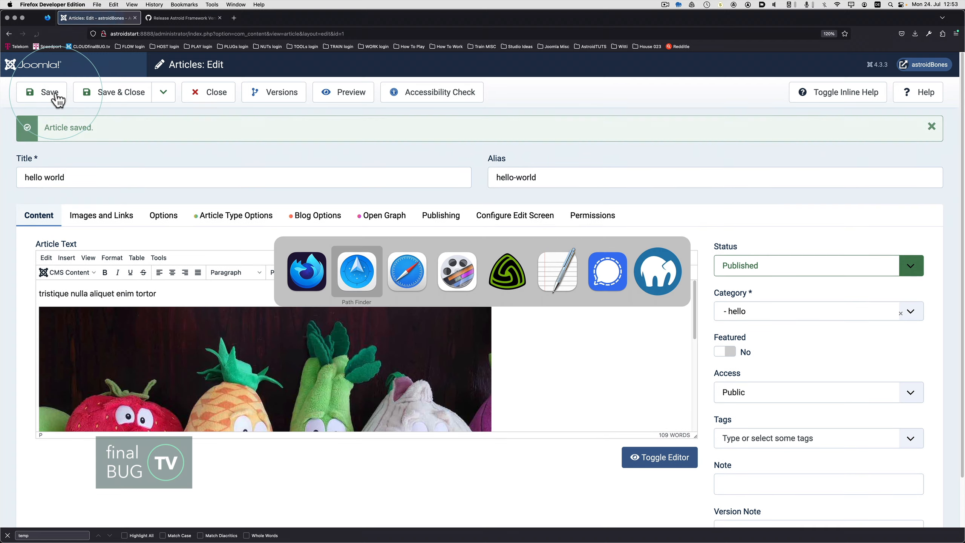
{"action": "key", "text": "super+Tab"}
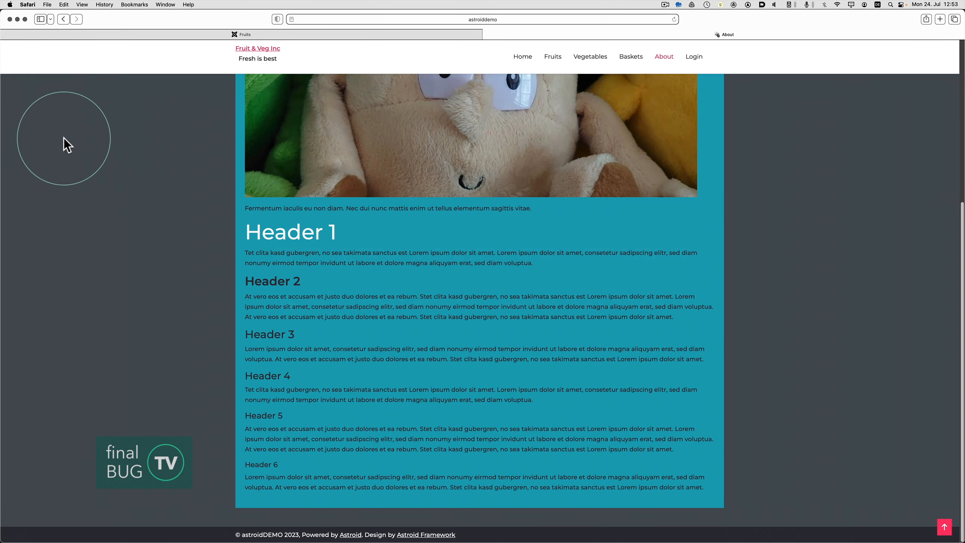
{"action": "scroll", "coordinate": [213, 137], "scroll_direction": "up", "scroll_amount": 5}
{"action": "left_click", "coordinate": [294, 35]}
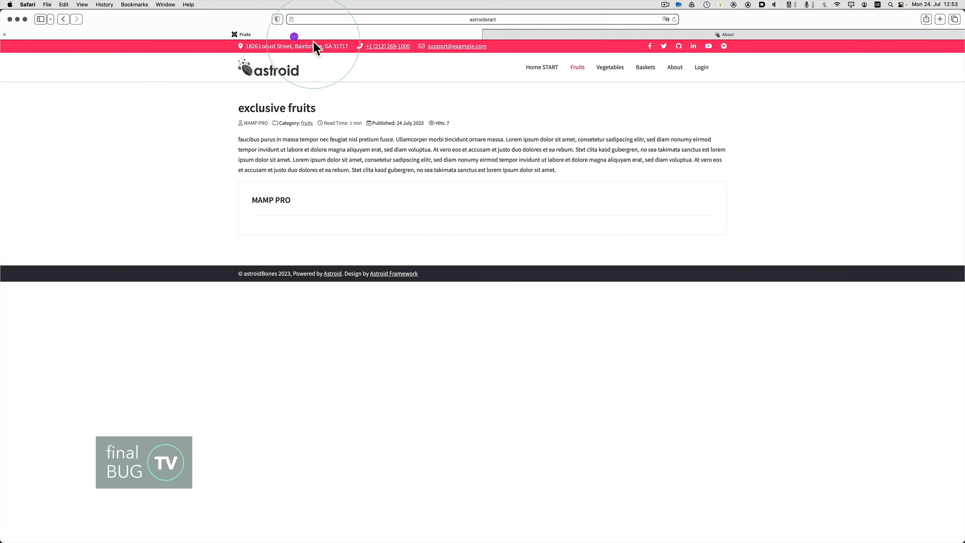
{"action": "left_click", "coordinate": [534, 67]}
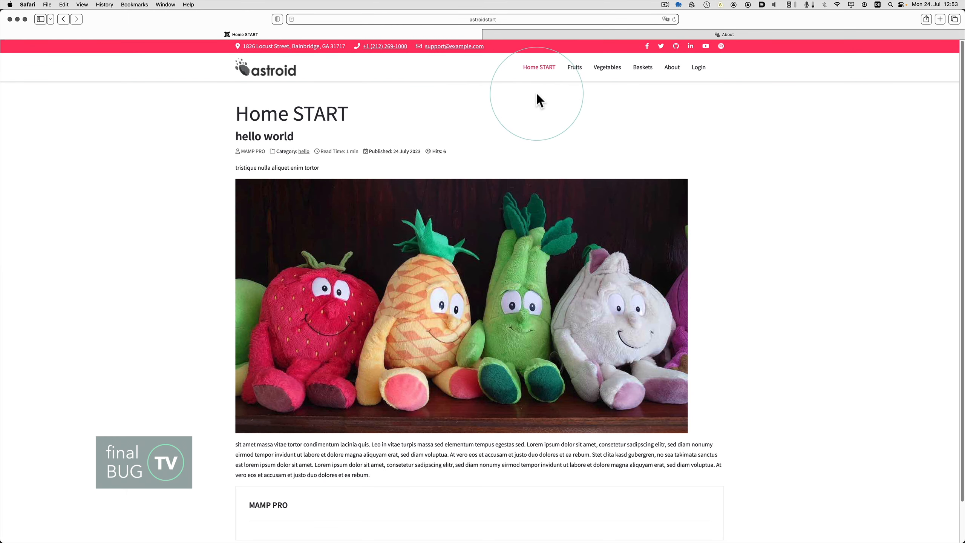
Switch back to Firefox, then save and close the hello world article.
{"action": "key", "text": "super+Tab"}
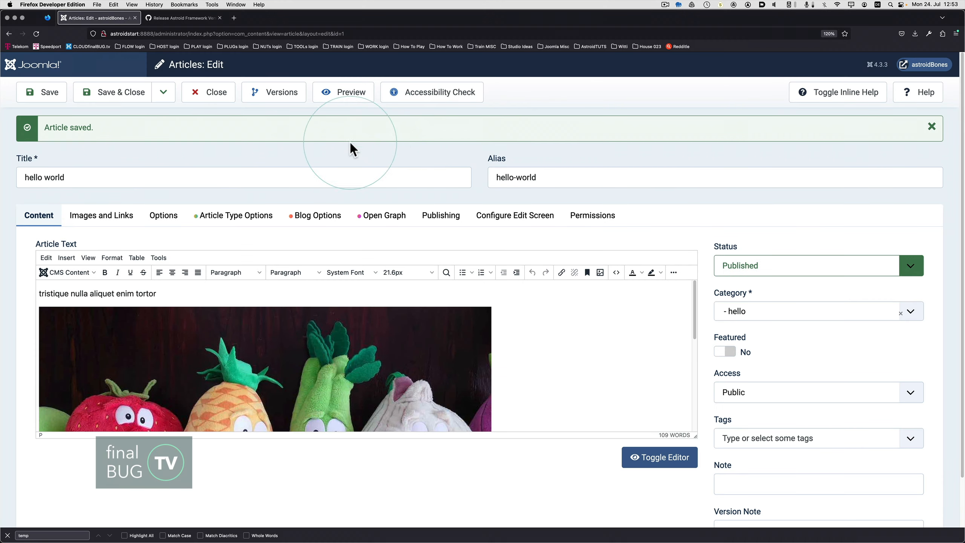
{"action": "left_click", "coordinate": [164, 102]}
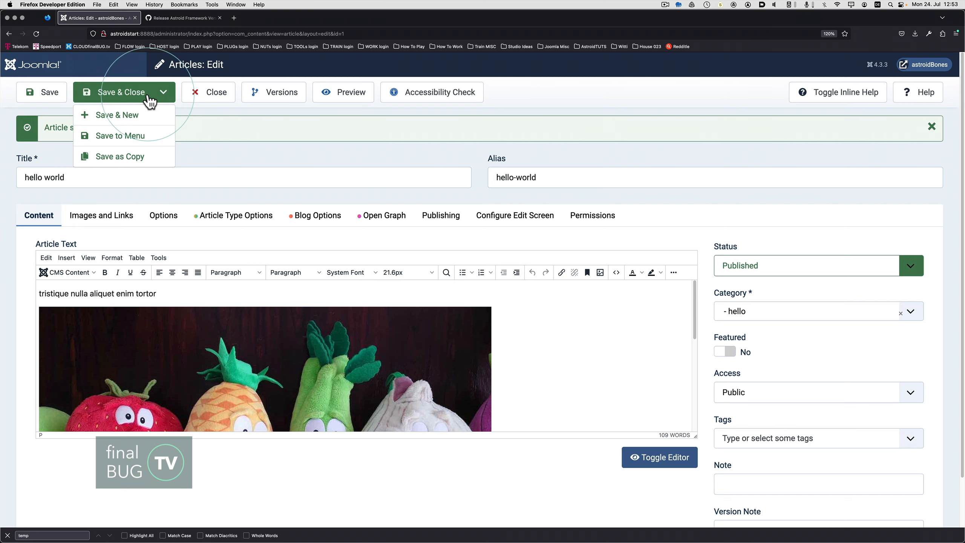
{"action": "left_click", "coordinate": [131, 97]}
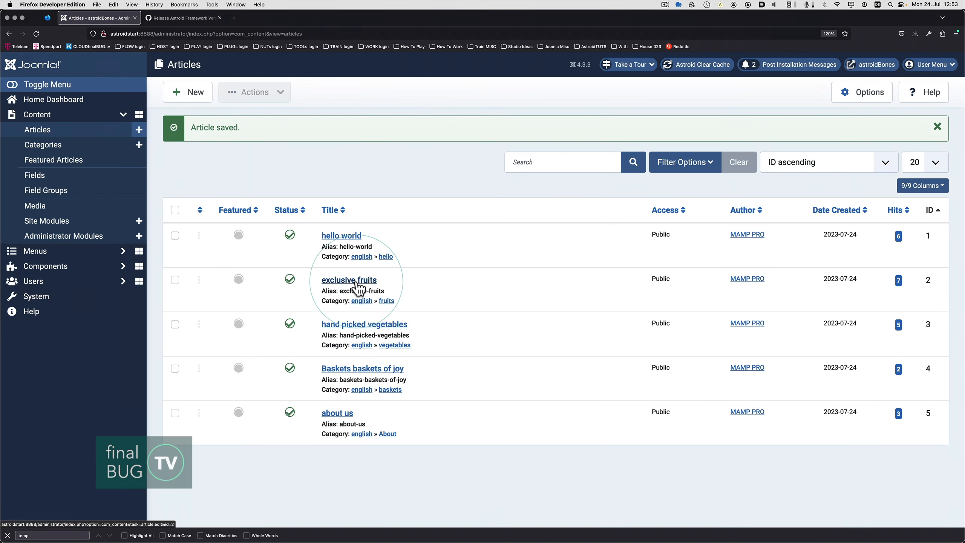
Open the exclusive fruits article and add an empty line above its text.
{"action": "left_click", "coordinate": [357, 284]}
{"action": "left_click", "coordinate": [66, 252]}
{"action": "key", "text": "Return"}
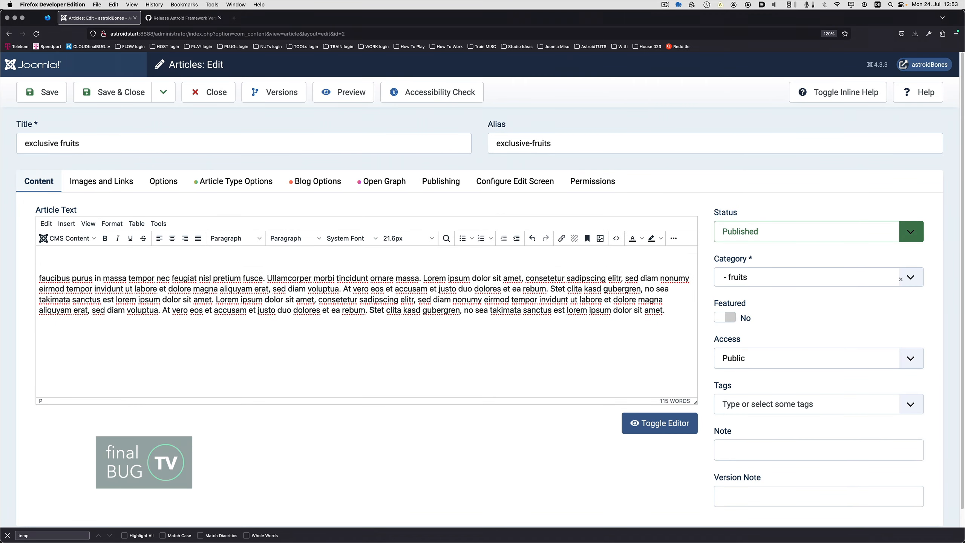
{"action": "left_click", "coordinate": [69, 252]}
Insert 02-Fruit-WEB.jpg from the English/Fruit folder above the exclusive fruits text, then save and close the article.
{"action": "left_click", "coordinate": [95, 240]}
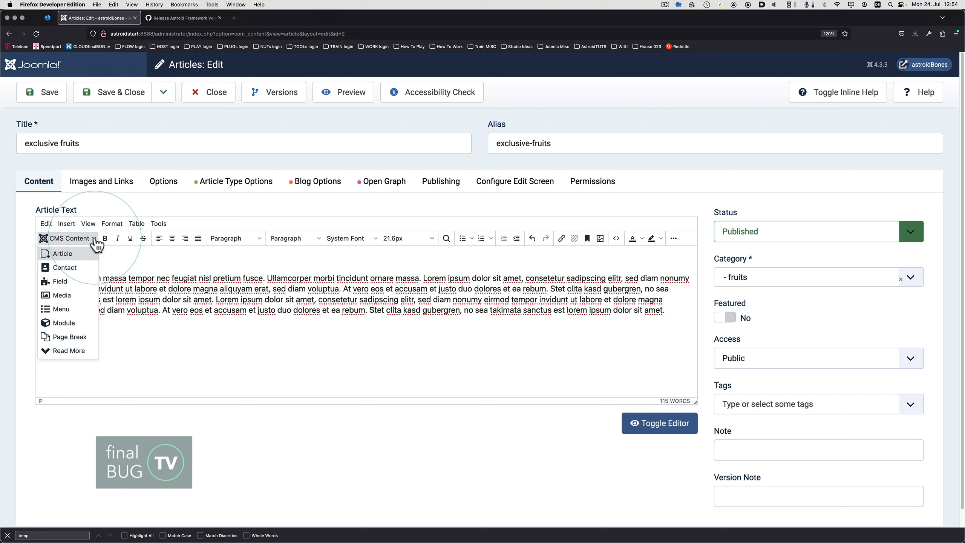
{"action": "left_click", "coordinate": [61, 295]}
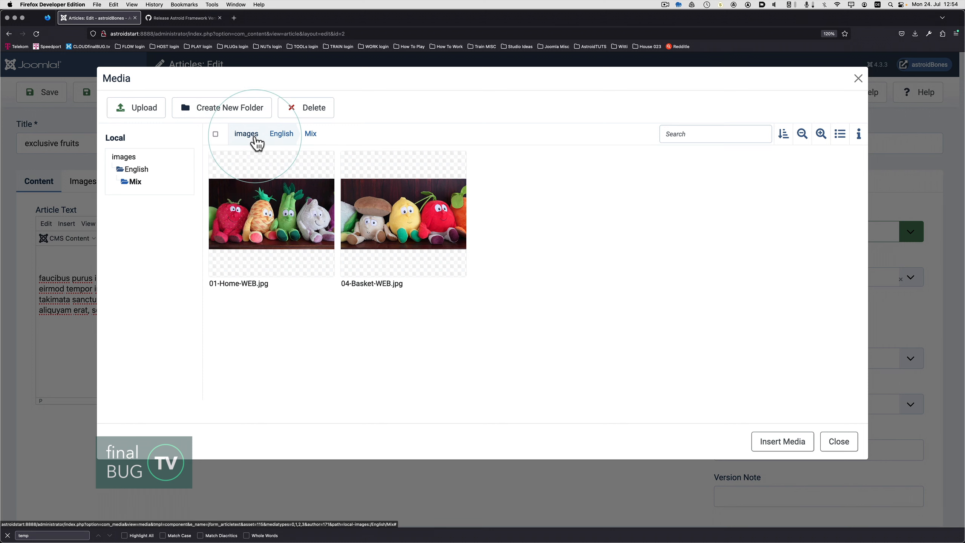
{"action": "left_click", "coordinate": [281, 134]}
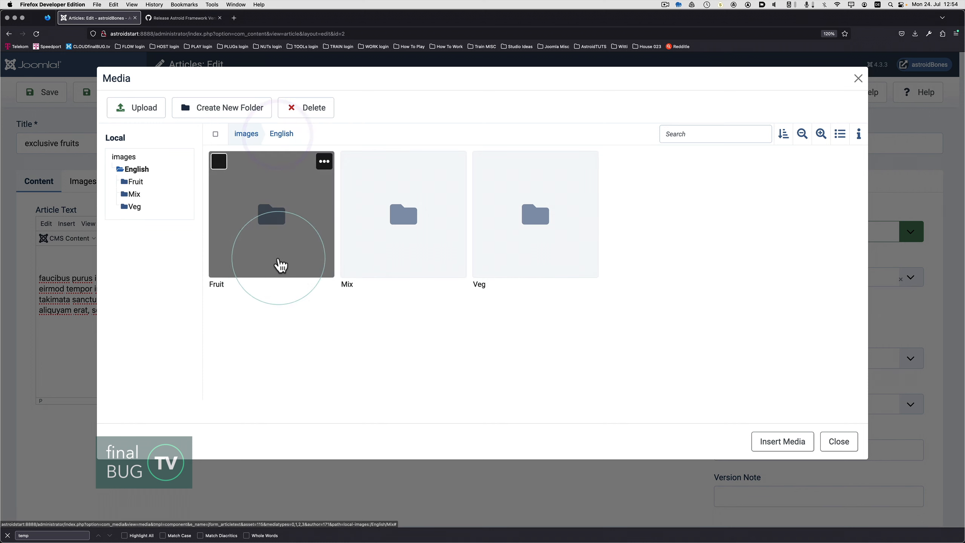
{"action": "double_click", "coordinate": [287, 225]}
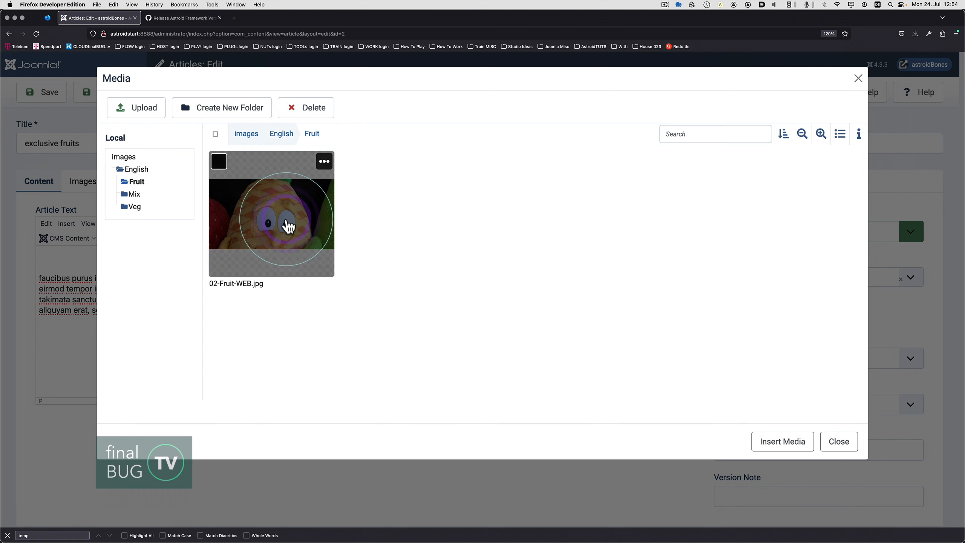
{"action": "left_click", "coordinate": [287, 222]}
{"action": "left_click", "coordinate": [769, 433]}
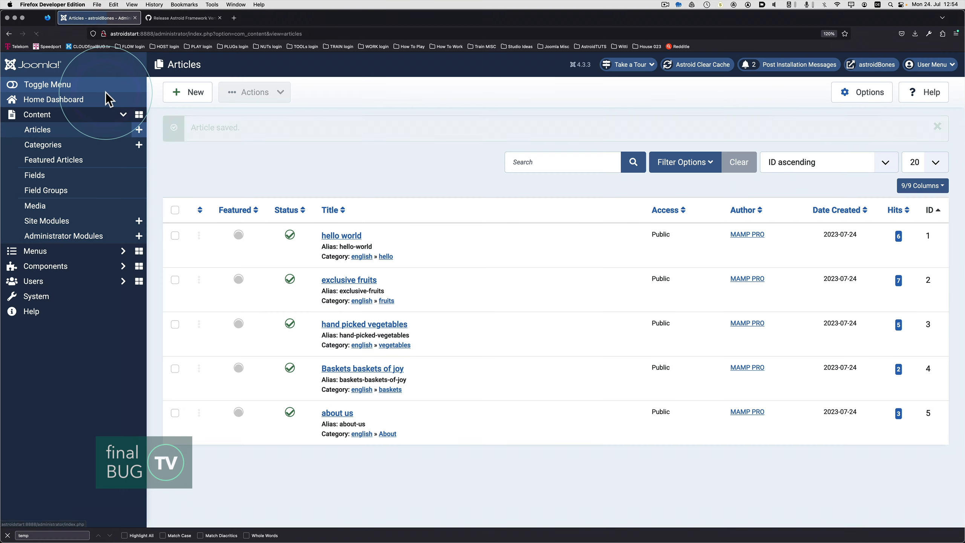
Open the hand picked vegetables article and add an empty line above its text.
{"action": "left_click", "coordinate": [344, 328]}
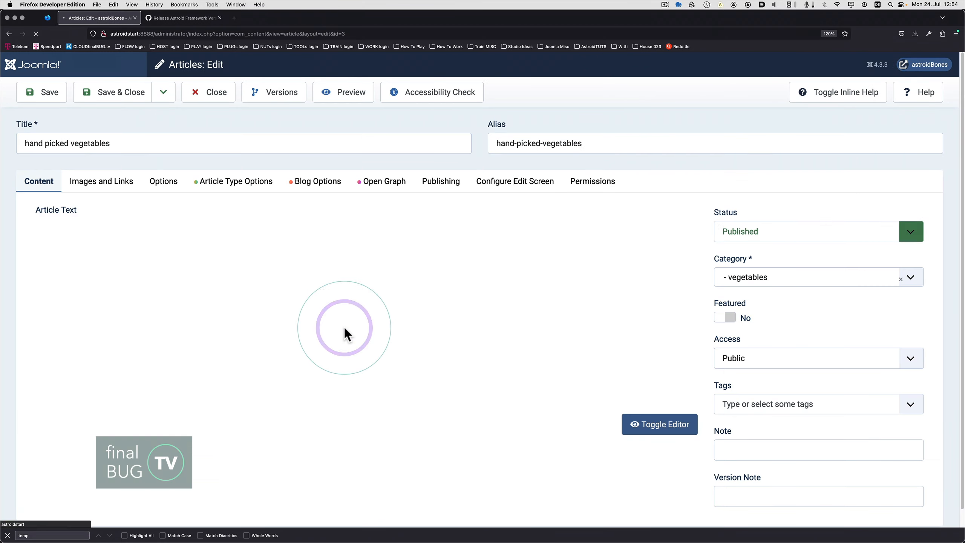
{"action": "left_click", "coordinate": [72, 256]}
{"action": "left_click", "coordinate": [40, 259]}
{"action": "key", "text": "Return"}
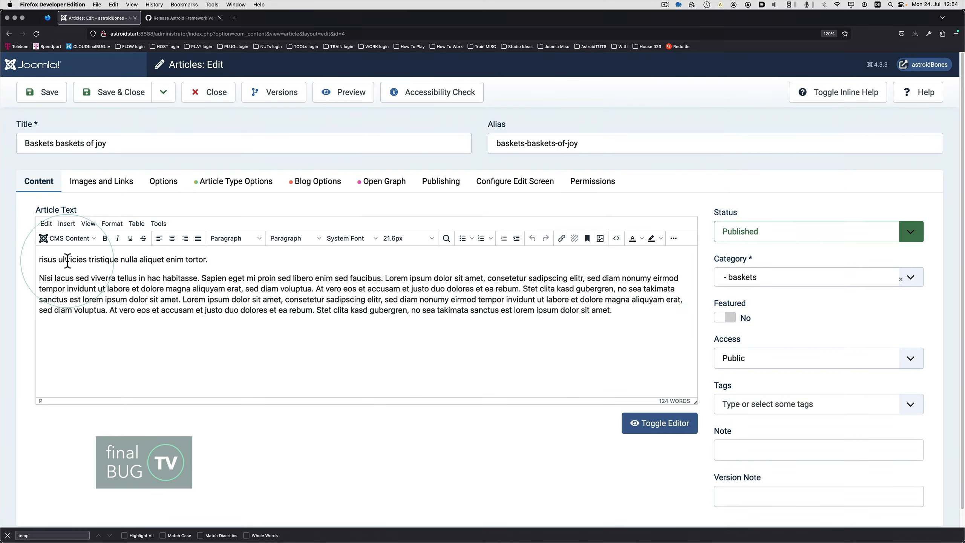
Insert 04-Basket-WEB.jpg from the English/Mix folder on a new line above the Baskets baskets of joy text, then save and close the article.
{"action": "left_click", "coordinate": [40, 260]}
{"action": "key", "text": "Return"}
{"action": "left_click", "coordinate": [68, 236]}
{"action": "left_click", "coordinate": [61, 295]}
{"action": "left_click", "coordinate": [278, 134]}
{"action": "double_click", "coordinate": [398, 216]}
{"action": "left_click", "coordinate": [380, 228]}
{"action": "left_click", "coordinate": [114, 93]}
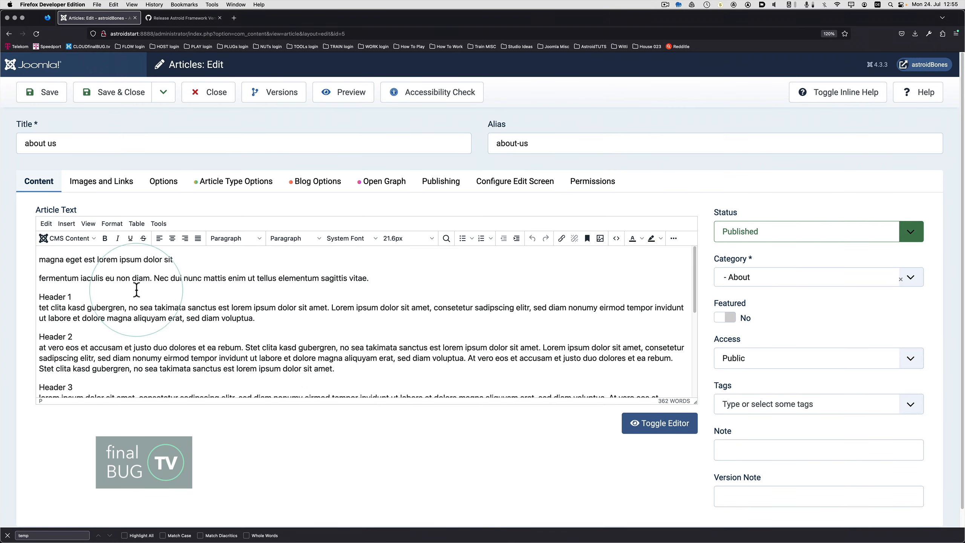
Open the about us article and add an empty line above its text.
{"action": "left_click", "coordinate": [47, 257]}
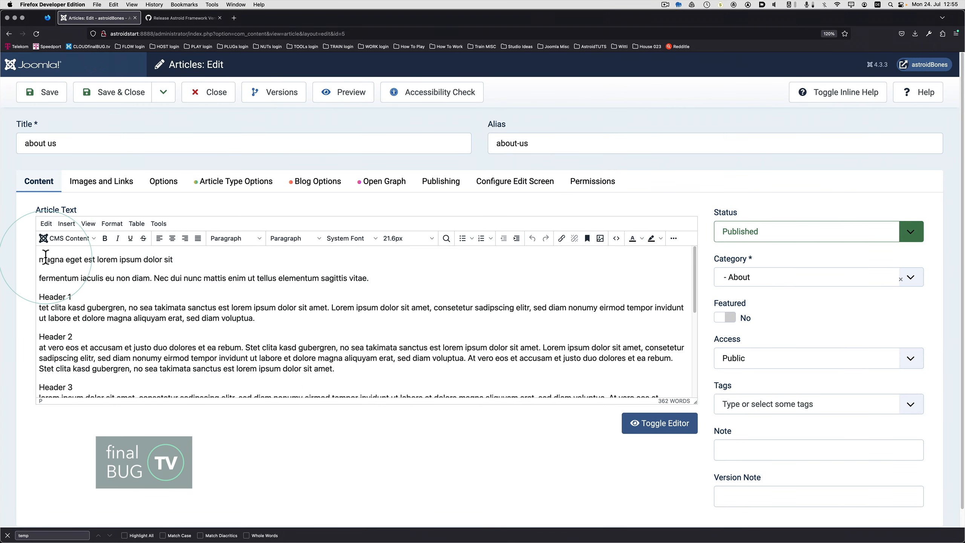
{"action": "left_click", "coordinate": [39, 260]}
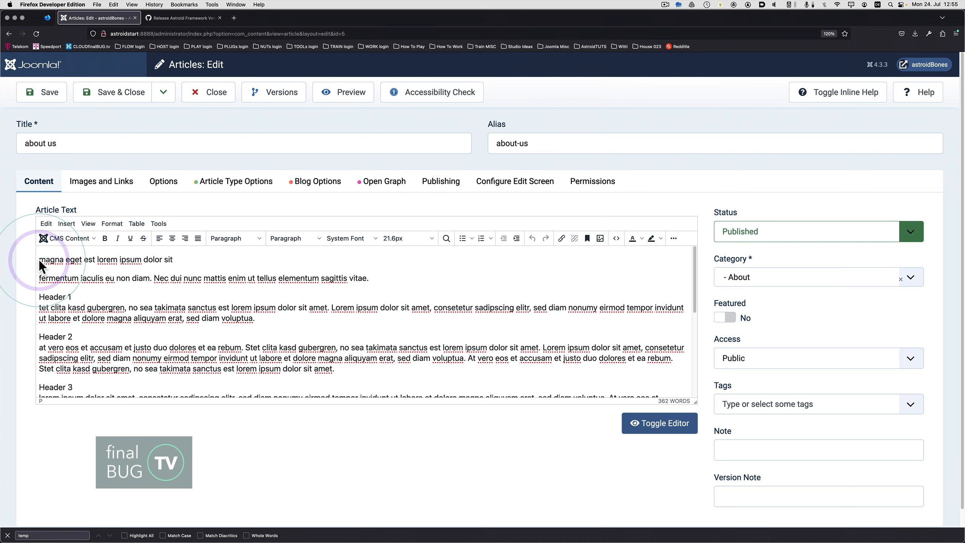
{"action": "key", "text": "Return"}
Try to insert 05-About-WEB.jpg from the English/Veg folder on the empty line above the about us text.
{"action": "left_click", "coordinate": [141, 228]}
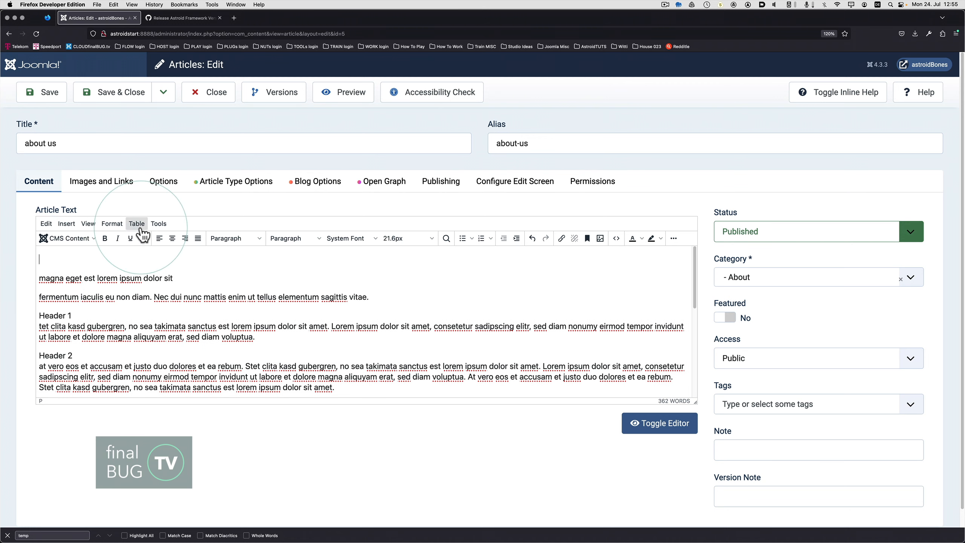
{"action": "left_click", "coordinate": [99, 247]}
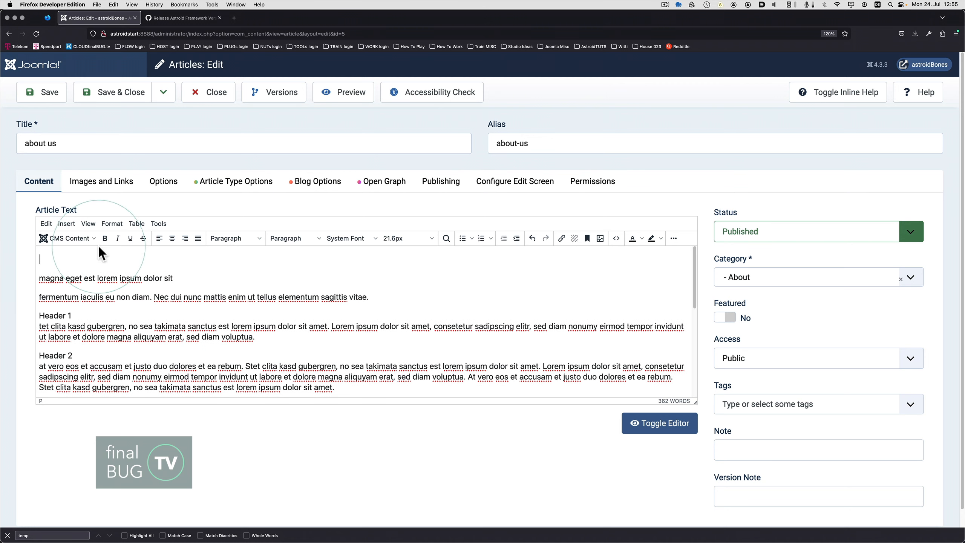
{"action": "left_click", "coordinate": [67, 243]}
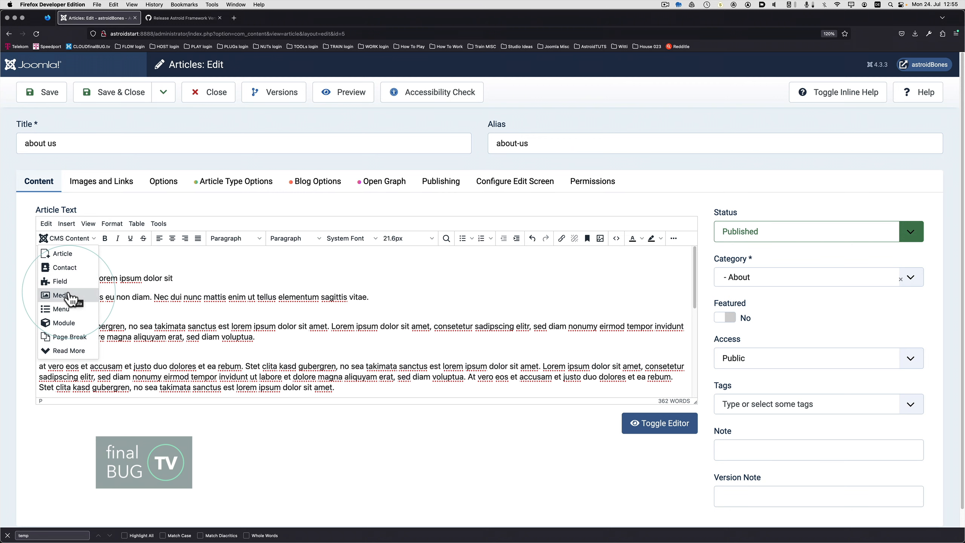
{"action": "left_click", "coordinate": [61, 295]}
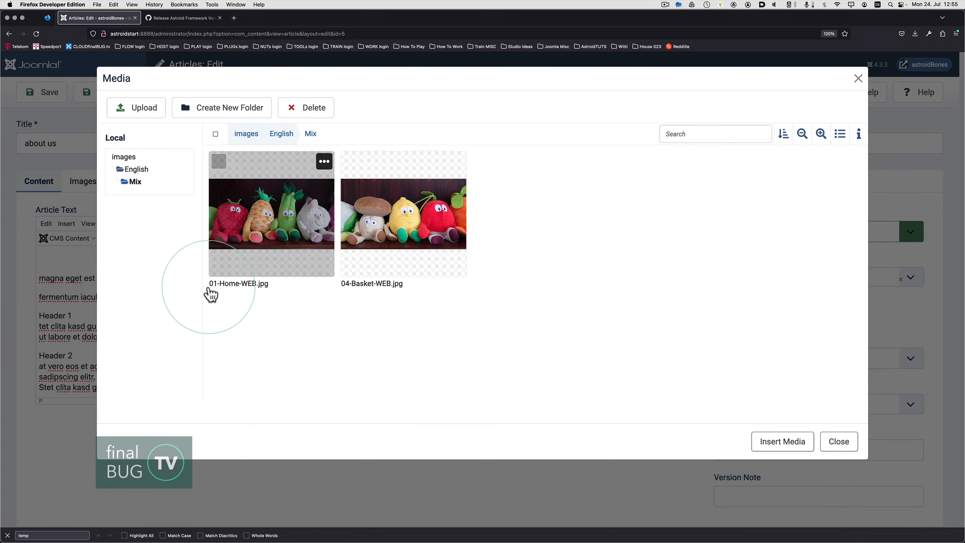
{"action": "left_click", "coordinate": [282, 134]}
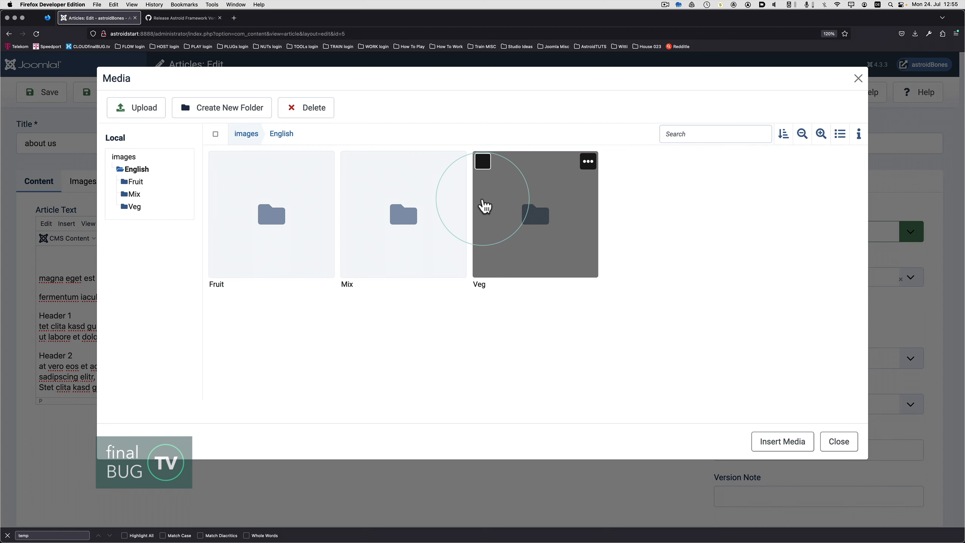
{"action": "double_click", "coordinate": [537, 215]}
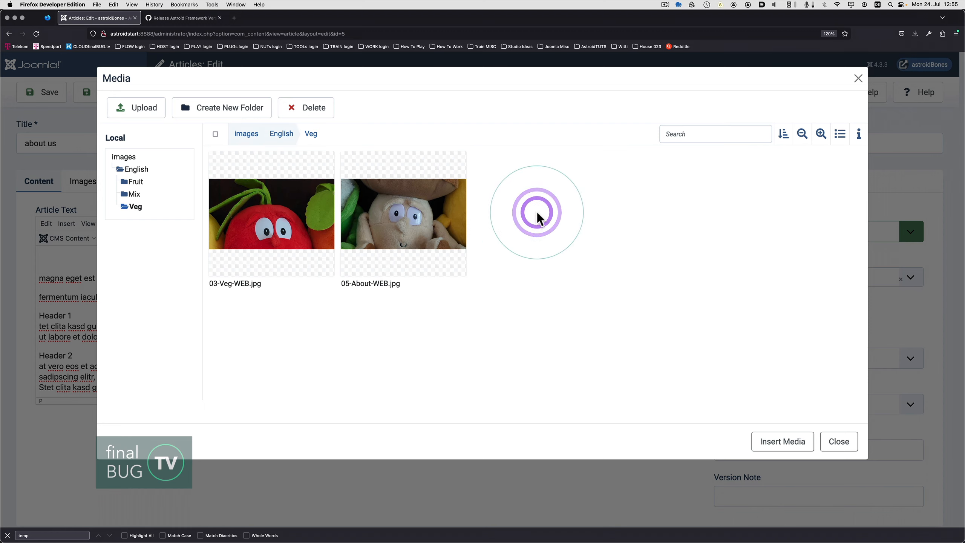
{"action": "left_click", "coordinate": [406, 227]}
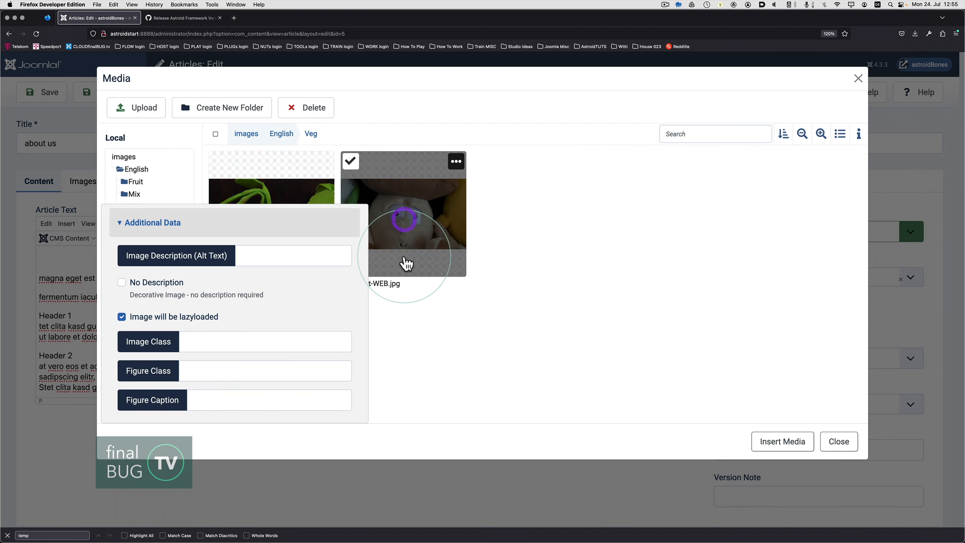
{"action": "left_click", "coordinate": [732, 402]}
{"action": "left_click", "coordinate": [782, 442]}
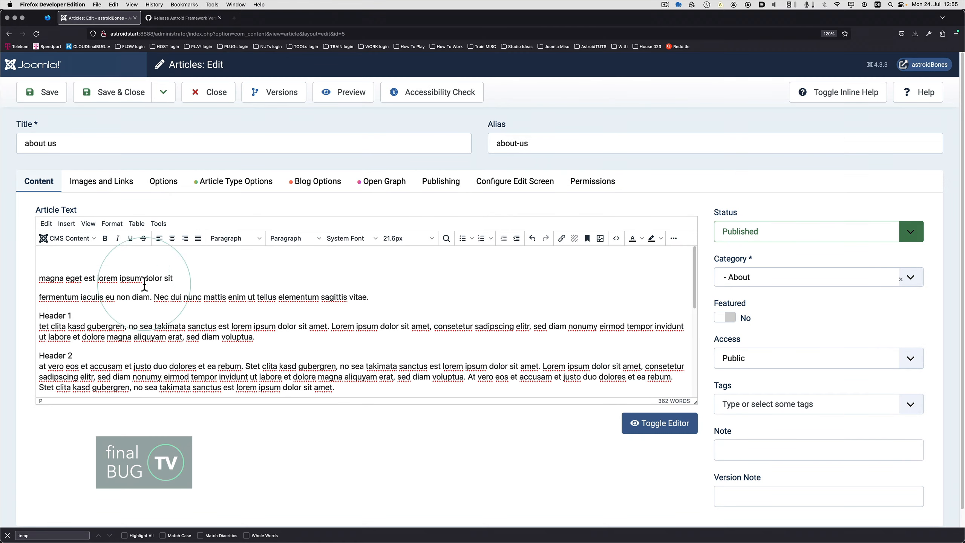
Insert 05-About-WEB.jpg from the Veg folder above the about us text.
{"action": "left_click", "coordinate": [92, 243]}
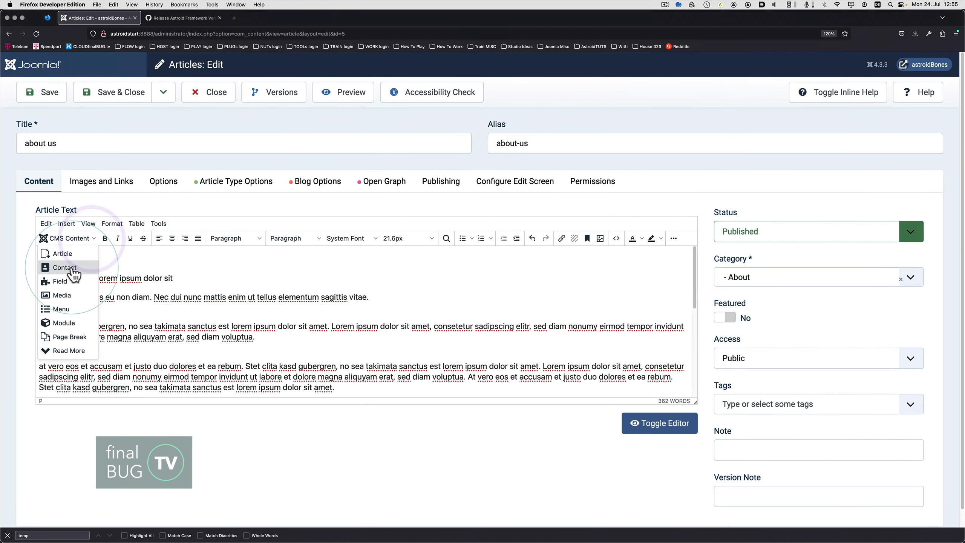
{"action": "left_click", "coordinate": [70, 296]}
{"action": "left_click", "coordinate": [395, 235]}
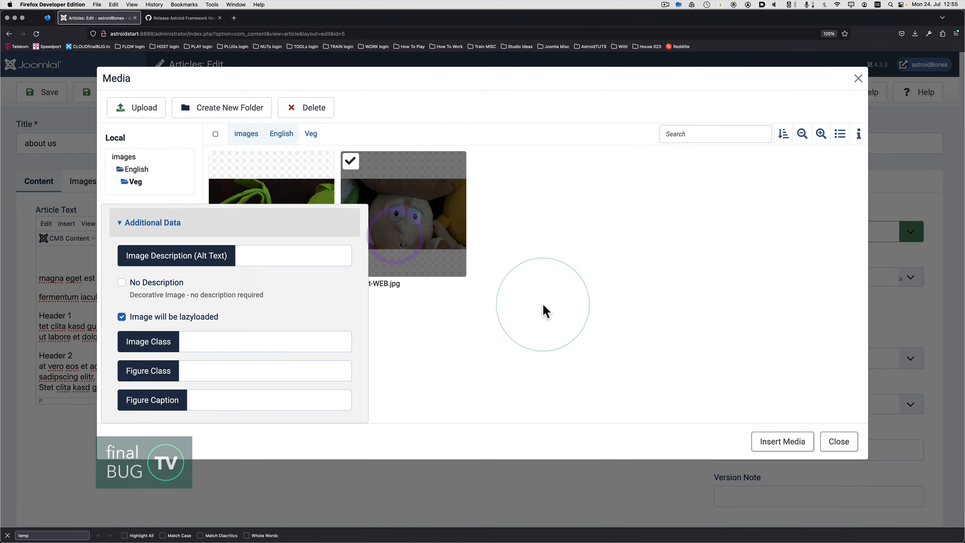
{"action": "left_click", "coordinate": [783, 441]}
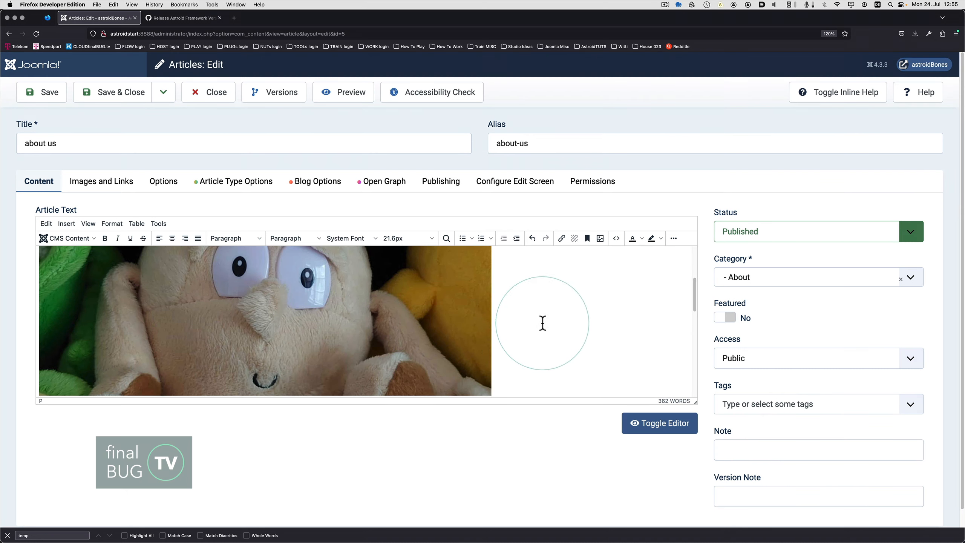
{"action": "scroll", "coordinate": [537, 323], "scroll_direction": "down", "scroll_amount": 10}
{"action": "scroll", "coordinate": [549, 323], "scroll_direction": "up", "scroll_amount": 8}
{"action": "scroll", "coordinate": [549, 323], "scroll_direction": "down", "scroll_amount": 3}
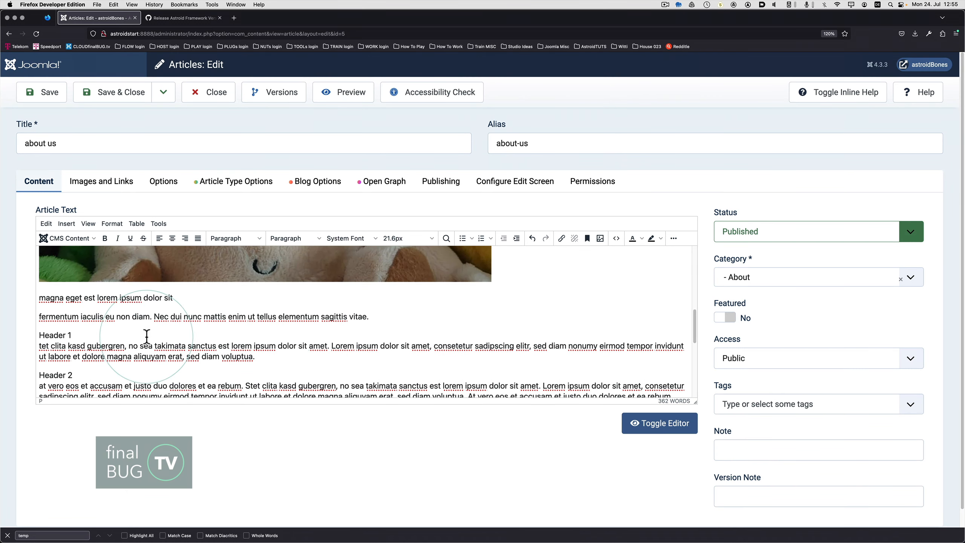
Try the Heading 1 format on the Header 1 line and undo it.
{"action": "left_click_drag", "start_coordinate": [93, 329], "coordinate": [38, 334]}
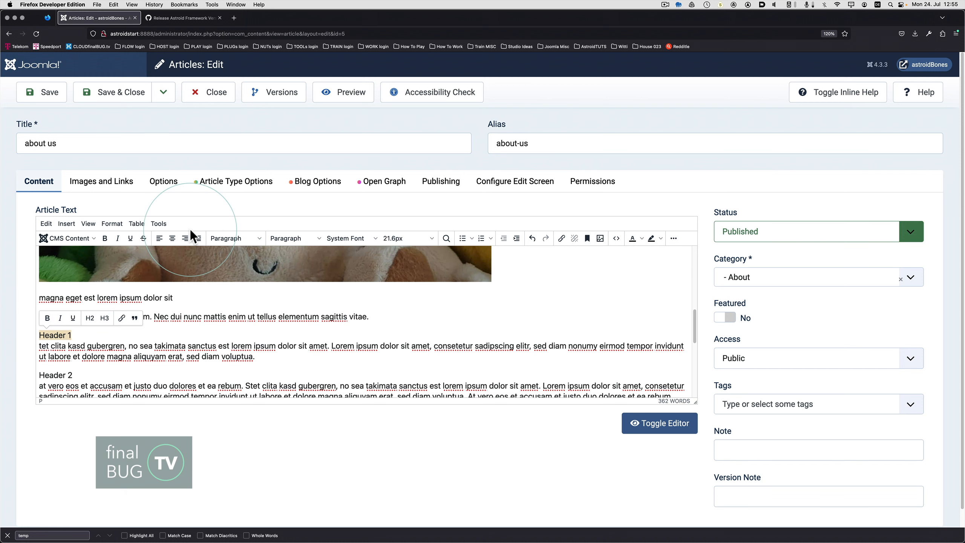
{"action": "left_click", "coordinate": [228, 238]}
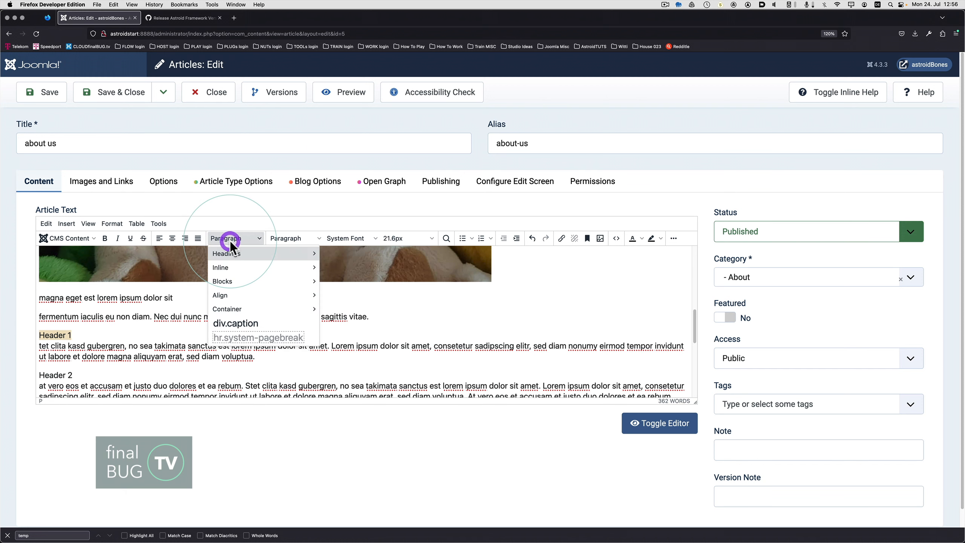
{"action": "mouse_move", "coordinate": [271, 261]}
{"action": "left_click", "coordinate": [380, 256]}
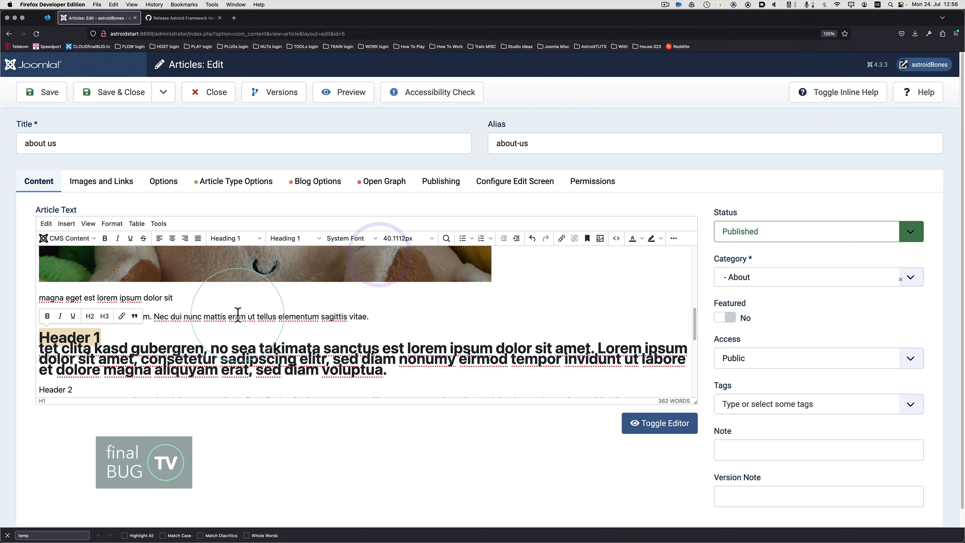
{"action": "key", "text": "super+z"}
Split Header 1 from the text below it, add an empty line above it, and format it as Heading 1.
{"action": "left_click", "coordinate": [106, 360]}
{"action": "left_click", "coordinate": [83, 337]}
{"action": "key", "text": "Return"}
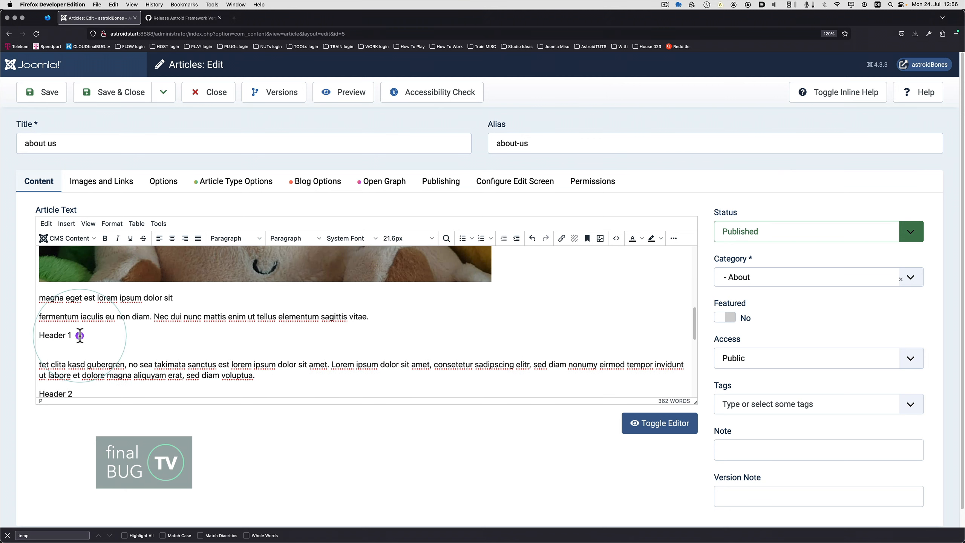
{"action": "left_click", "coordinate": [61, 327]}
{"action": "key", "text": "Return"}
{"action": "left_click_drag", "start_coordinate": [80, 353], "coordinate": [39, 353]}
{"action": "left_click", "coordinate": [251, 239]}
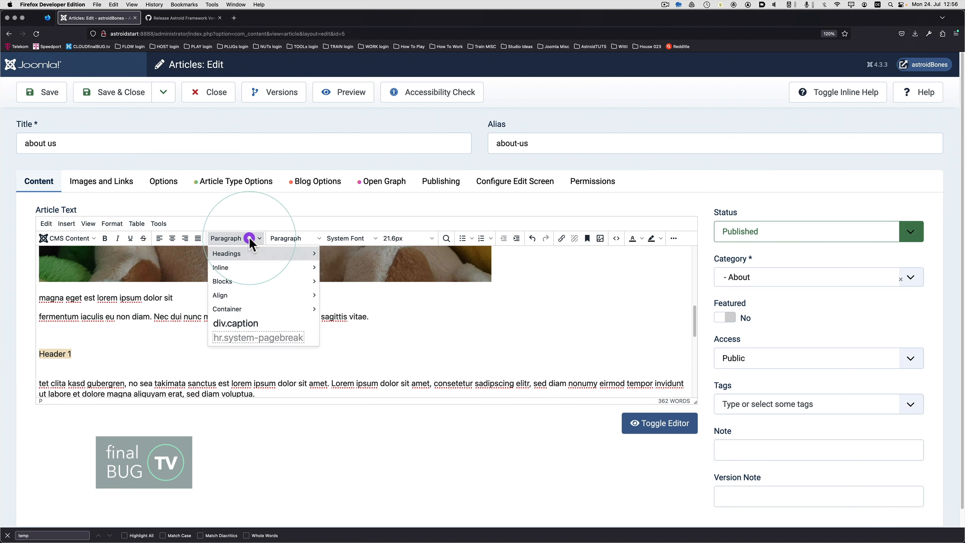
{"action": "mouse_move", "coordinate": [252, 255]}
{"action": "left_click", "coordinate": [371, 256]}
Put Header 2 in its own paragraph with an empty line above it and format it as Heading 2.
{"action": "scroll", "coordinate": [254, 306], "scroll_direction": "down", "scroll_amount": 5}
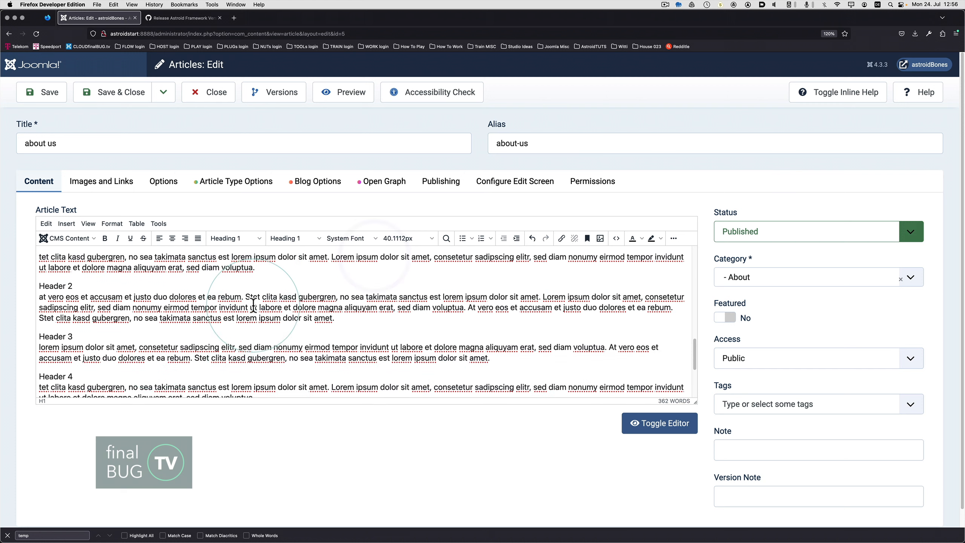
{"action": "left_click", "coordinate": [117, 287]}
{"action": "key", "text": "Return"}
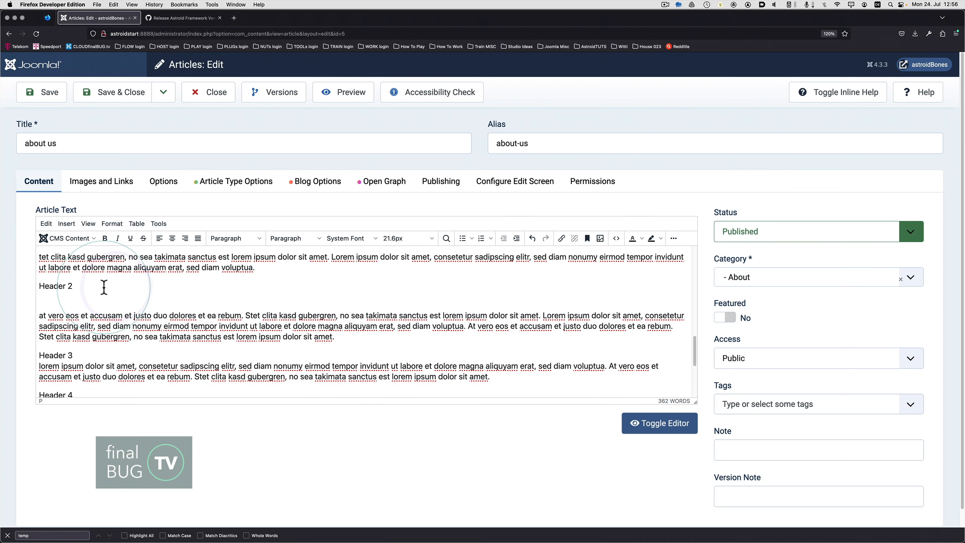
{"action": "key", "text": "Return"}
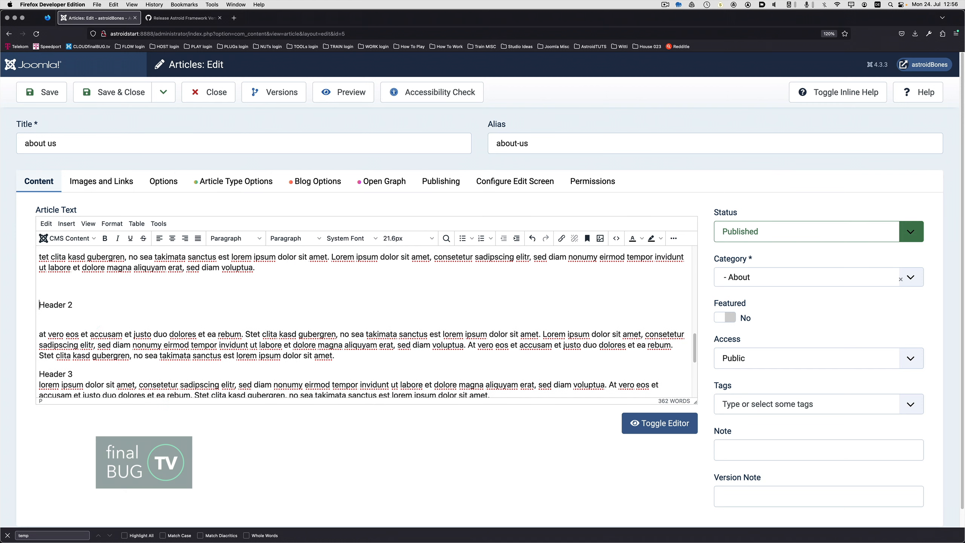
{"action": "left_click_drag", "start_coordinate": [72, 304], "coordinate": [38, 305]}
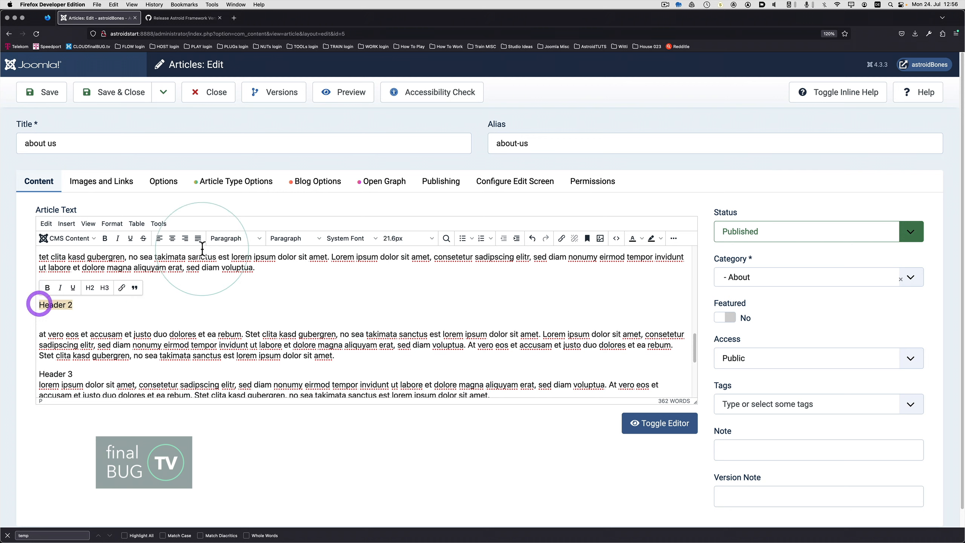
{"action": "left_click", "coordinate": [244, 238]}
{"action": "mouse_move", "coordinate": [291, 255]}
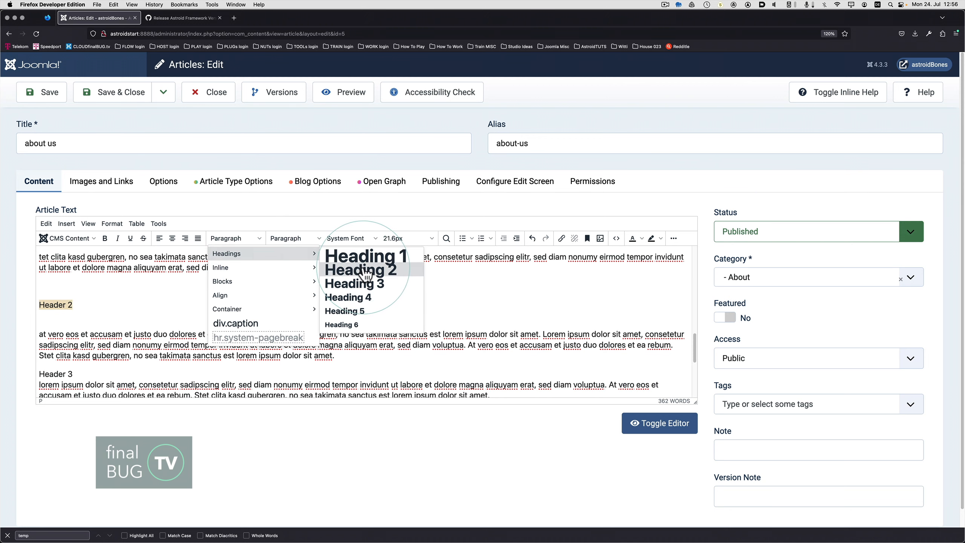
{"action": "left_click", "coordinate": [361, 267]}
Put Header 3 in its own paragraph and format it as Heading 3.
{"action": "scroll", "coordinate": [252, 310], "scroll_direction": "down", "scroll_amount": 1}
{"action": "left_click", "coordinate": [101, 349]}
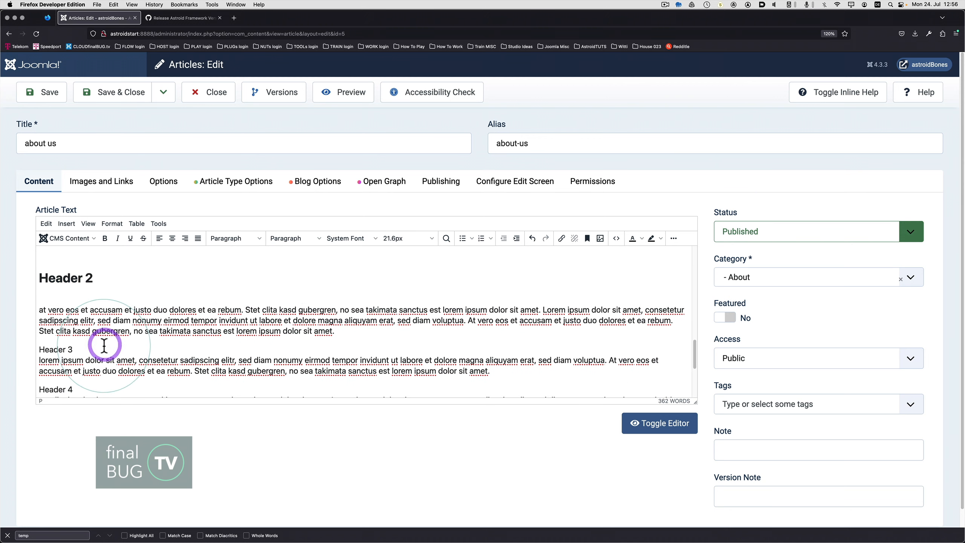
{"action": "key", "text": "Return"}
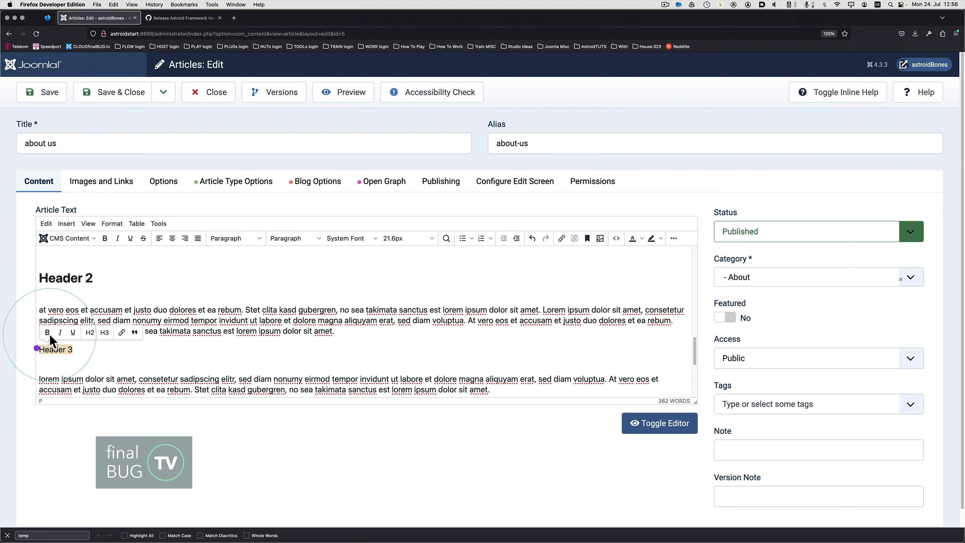
{"action": "left_click", "coordinate": [229, 239]}
{"action": "left_click", "coordinate": [361, 283]}
Put Header 4 in its own paragraph and format it as Heading 4.
{"action": "scroll", "coordinate": [228, 327], "scroll_direction": "down", "scroll_amount": 2}
{"action": "left_click_drag", "start_coordinate": [74, 351], "coordinate": [35, 366]}
{"action": "left_click", "coordinate": [239, 235]}
{"action": "left_click", "coordinate": [348, 293]}
{"action": "key", "text": "Return"}
{"action": "key", "text": "Return"}
{"action": "left_click", "coordinate": [259, 233]}
{"action": "left_click", "coordinate": [349, 292]}
Format the Header 5 line as Heading 5.
{"action": "left_click_drag", "start_coordinate": [76, 328], "coordinate": [35, 329]}
{"action": "left_click", "coordinate": [235, 233]}
{"action": "mouse_move", "coordinate": [226, 248]}
{"action": "left_click", "coordinate": [344, 306]}
Put Header 6 in its own paragraph, format it as Heading 6, and save the about us article.
{"action": "scroll", "coordinate": [261, 325], "scroll_direction": "down", "scroll_amount": 2}
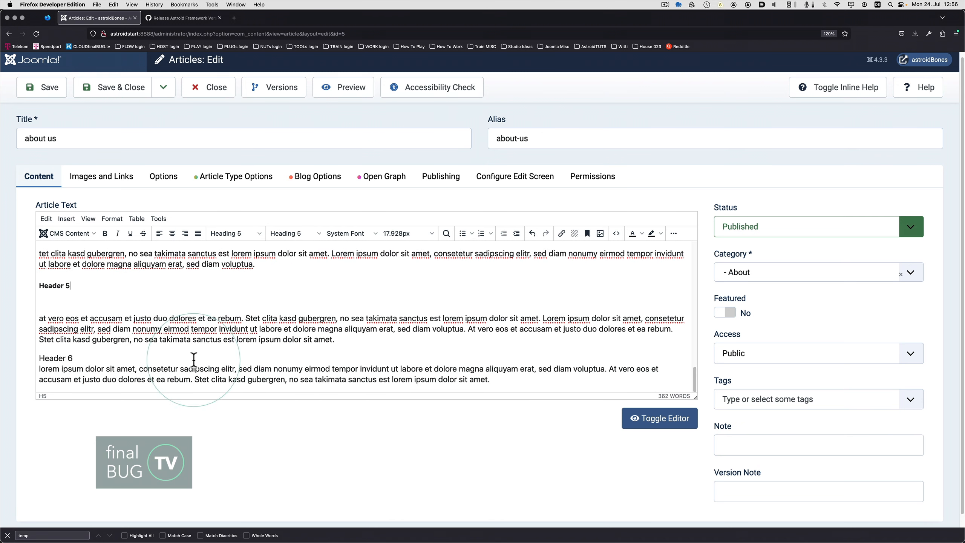
{"action": "key", "text": "Return"}
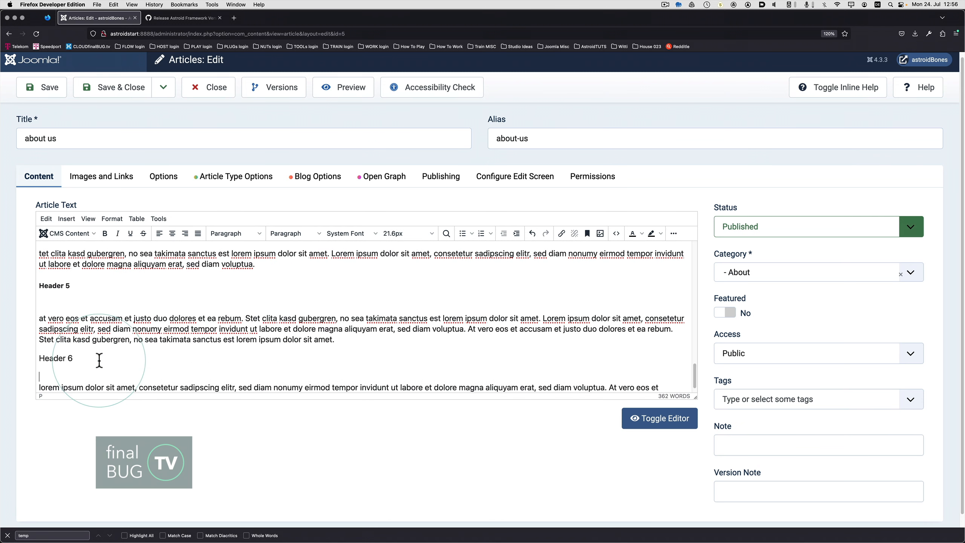
{"action": "left_click_drag", "start_coordinate": [84, 358], "coordinate": [38, 358]}
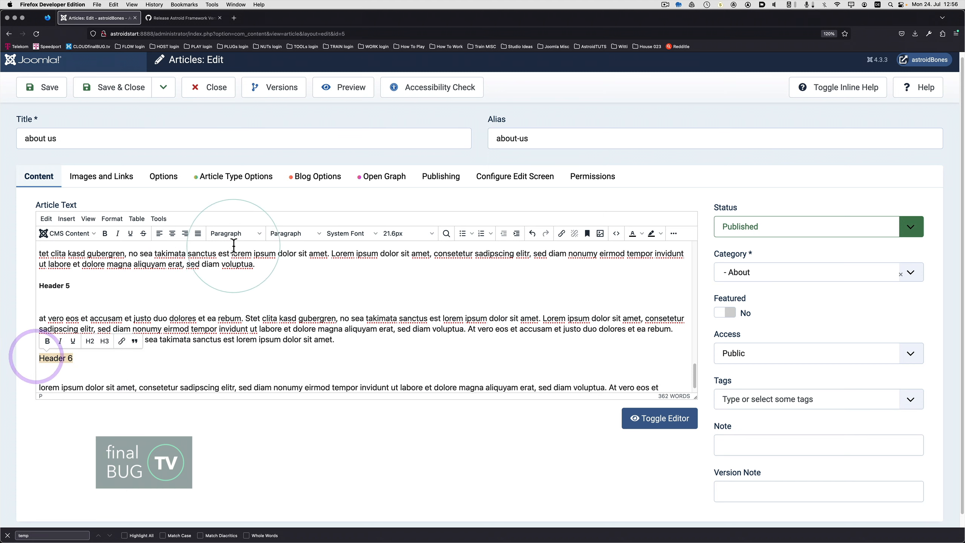
{"action": "left_click", "coordinate": [246, 242]}
{"action": "mouse_move", "coordinate": [241, 248]}
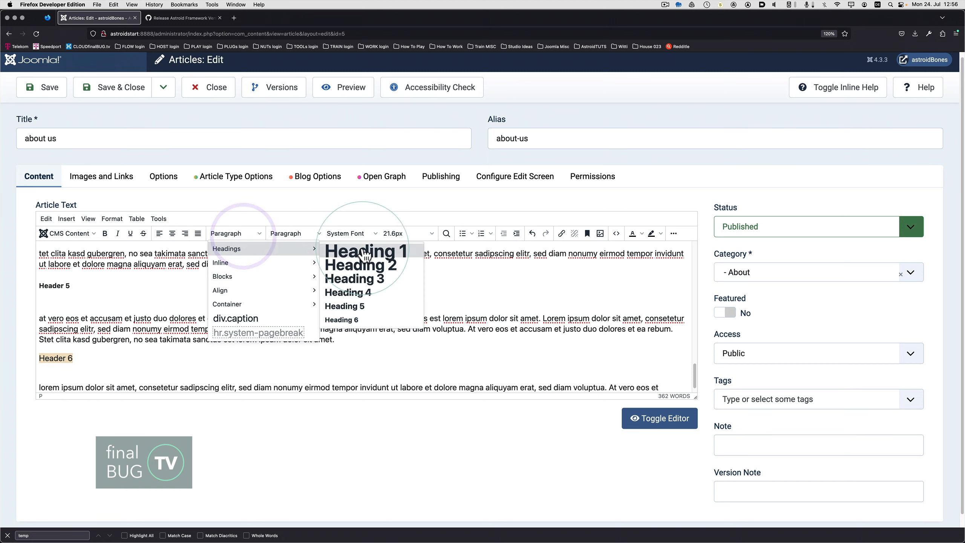
{"action": "left_click", "coordinate": [370, 320]}
{"action": "left_click", "coordinate": [42, 91]}
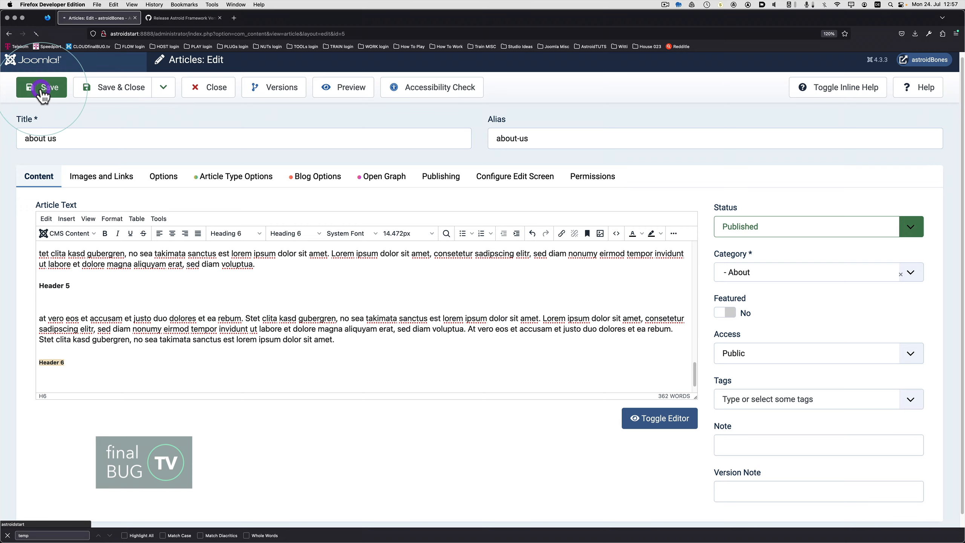
Switch to the site in Safari and check the Fruits, Vegetables, Baskets and About pages for their images and formatting.
{"action": "key", "text": "super+Tab"}
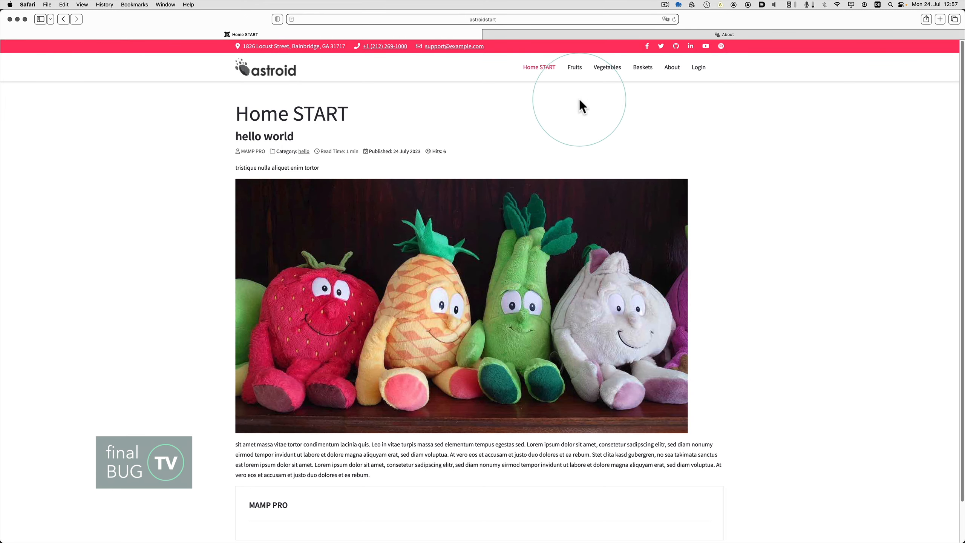
{"action": "left_click", "coordinate": [575, 68]}
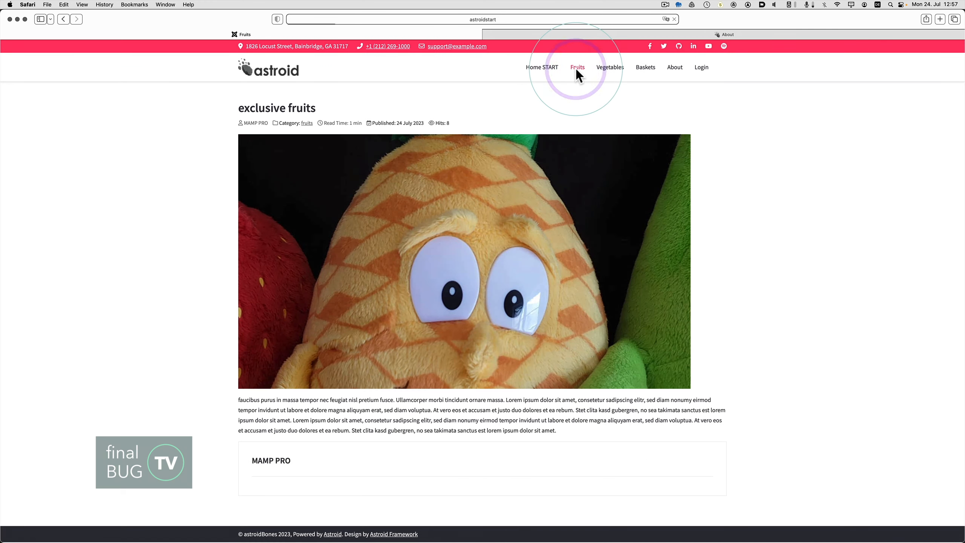
{"action": "left_click", "coordinate": [607, 69]}
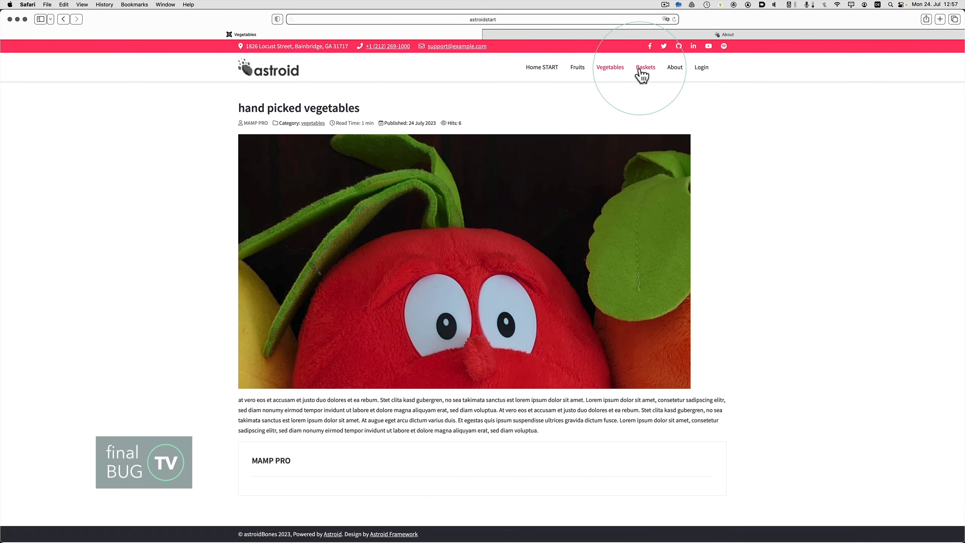
{"action": "left_click", "coordinate": [642, 69]}
{"action": "left_click", "coordinate": [673, 69]}
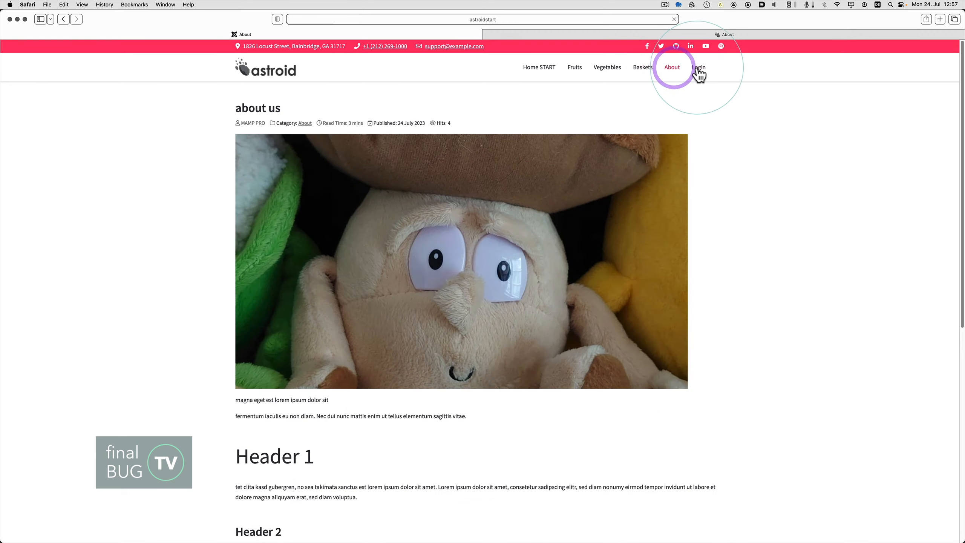
Check the Login page, the About page's Header 1 to Header 6 formatting, and the Home START page.
{"action": "left_click", "coordinate": [699, 68]}
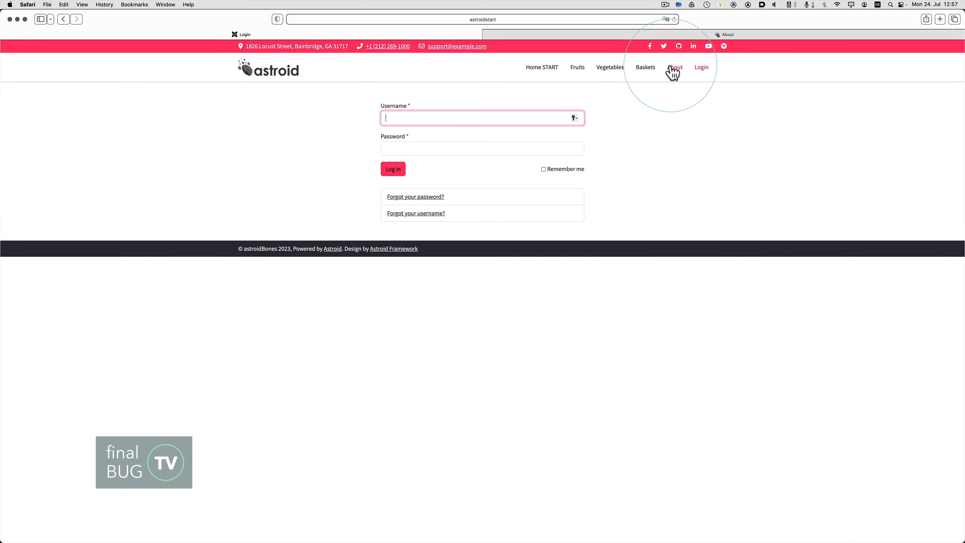
{"action": "left_click", "coordinate": [669, 69]}
{"action": "scroll", "coordinate": [356, 253], "scroll_direction": "down", "scroll_amount": 4}
{"action": "scroll", "coordinate": [356, 252], "scroll_direction": "down", "scroll_amount": 6}
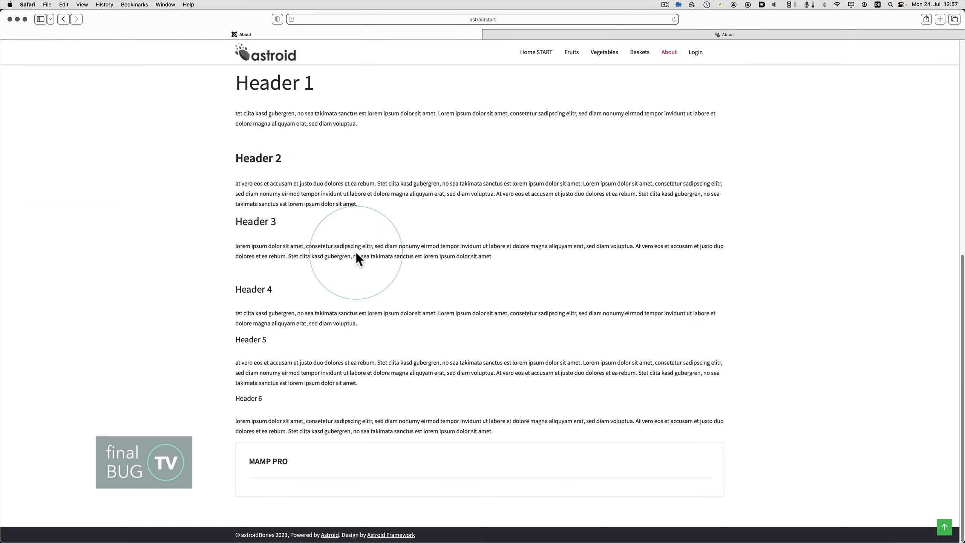
{"action": "scroll", "coordinate": [661, 99], "scroll_direction": "up", "scroll_amount": 10}
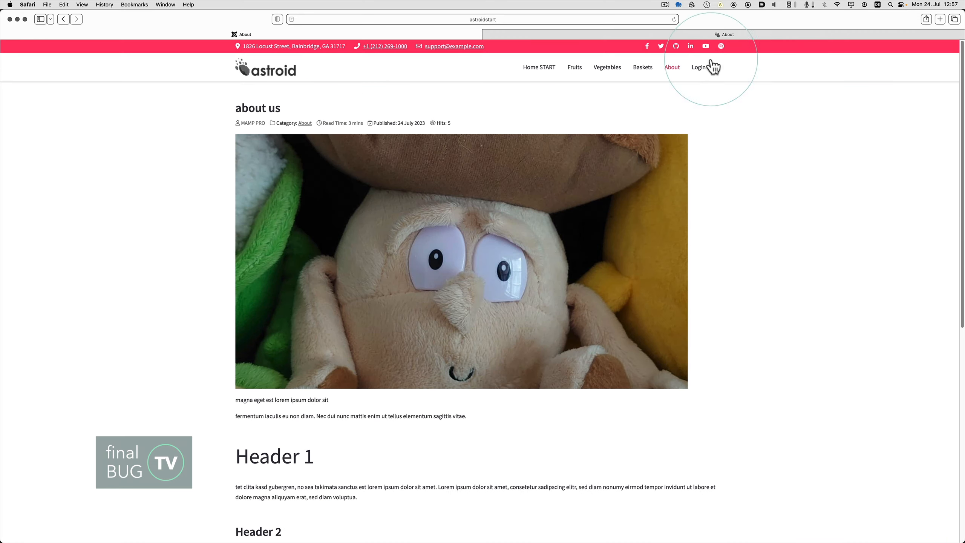
{"action": "left_click", "coordinate": [698, 66]}
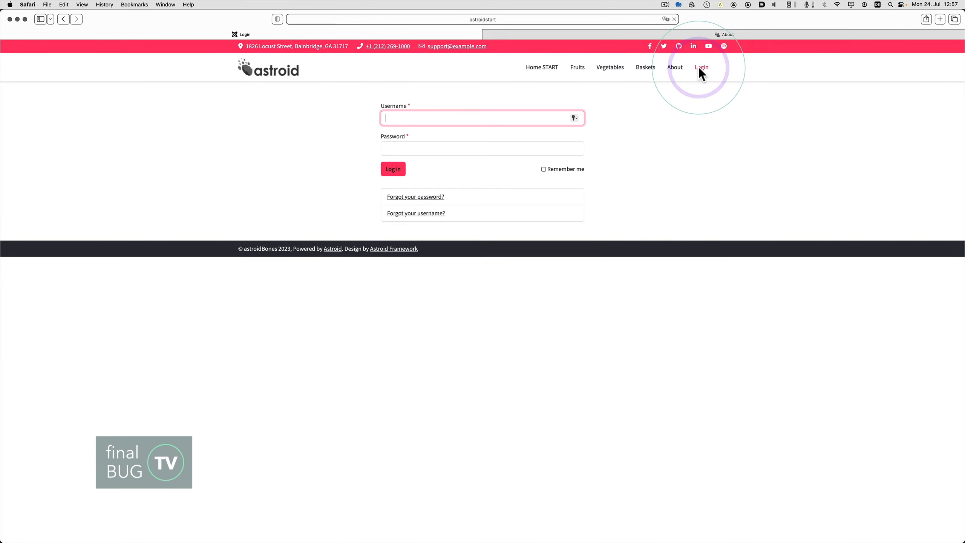
{"action": "left_click", "coordinate": [542, 69]}
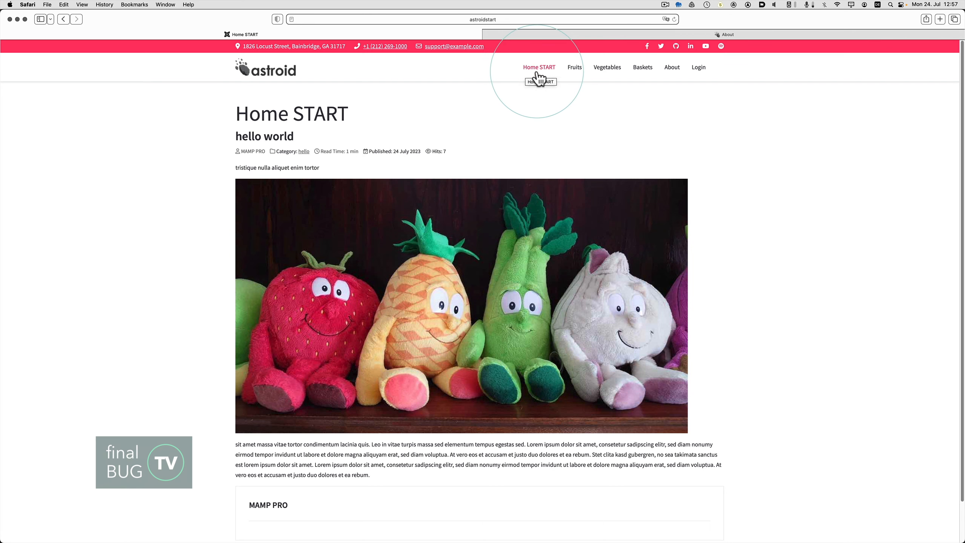
Switch to the Joomla administrator in Firefox, rename the Home START main menu item to Home, and save and close it.
{"action": "key", "text": "super+Tab"}
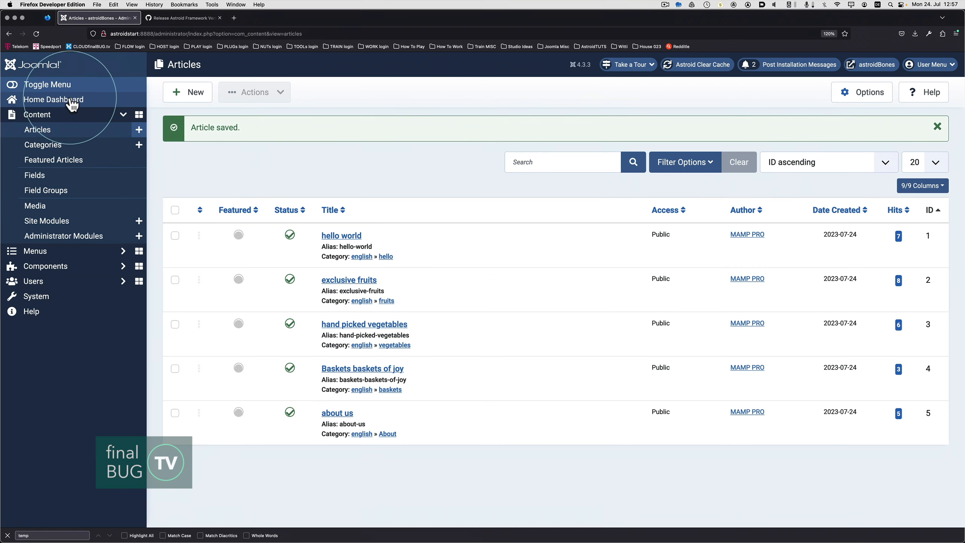
{"action": "left_click", "coordinate": [70, 99]}
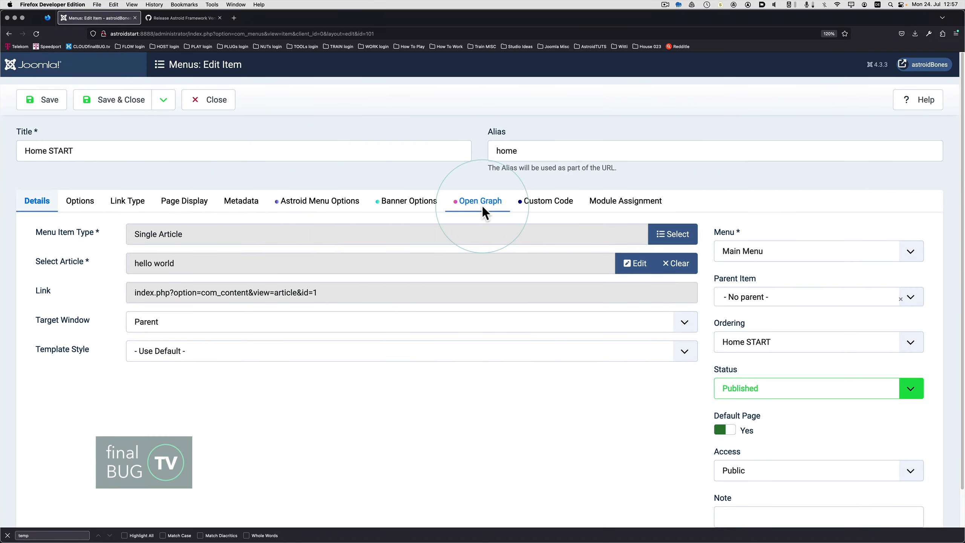
{"action": "left_click", "coordinate": [91, 151]}
{"action": "key", "text": "BackSpace"}
{"action": "key", "text": "BackSpace"}
{"action": "key", "text": "BackSpace"}
{"action": "key", "text": "BackSpace"}
{"action": "key", "text": "BackSpace"}
{"action": "key", "text": "BackSpace"}
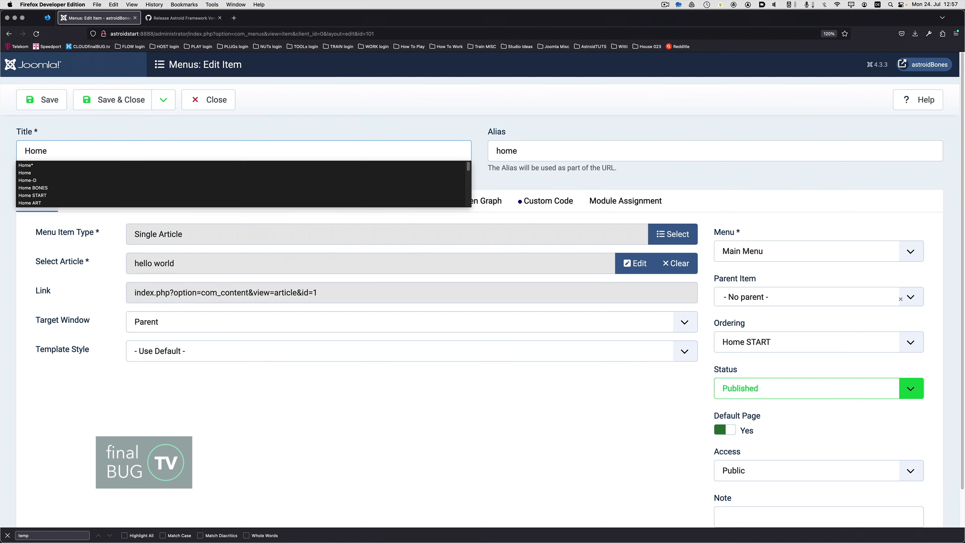
{"action": "left_click", "coordinate": [110, 101]}
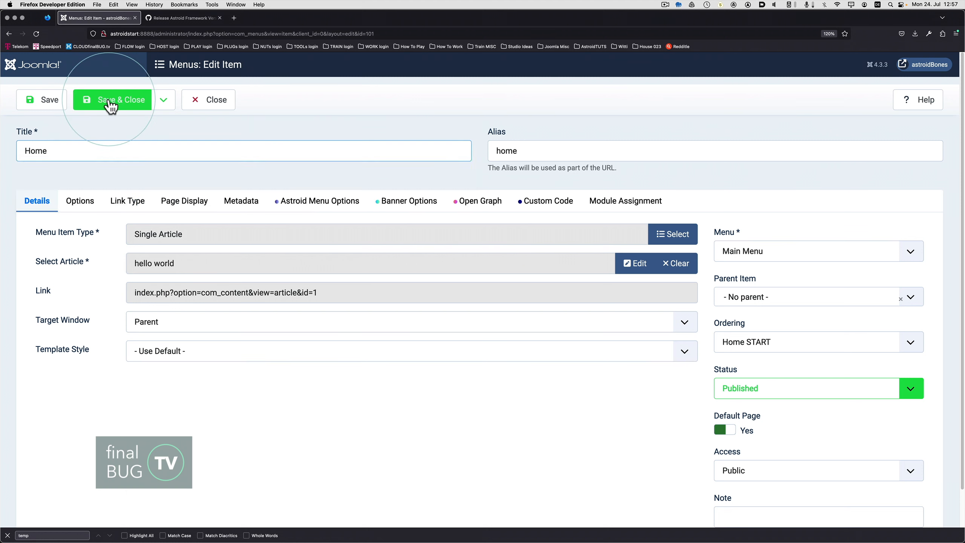
Switch to Safari, reload the site, and check the Fruits, Vegetables, Baskets, About, Login and Home pages.
{"action": "key", "text": "super+Tab"}
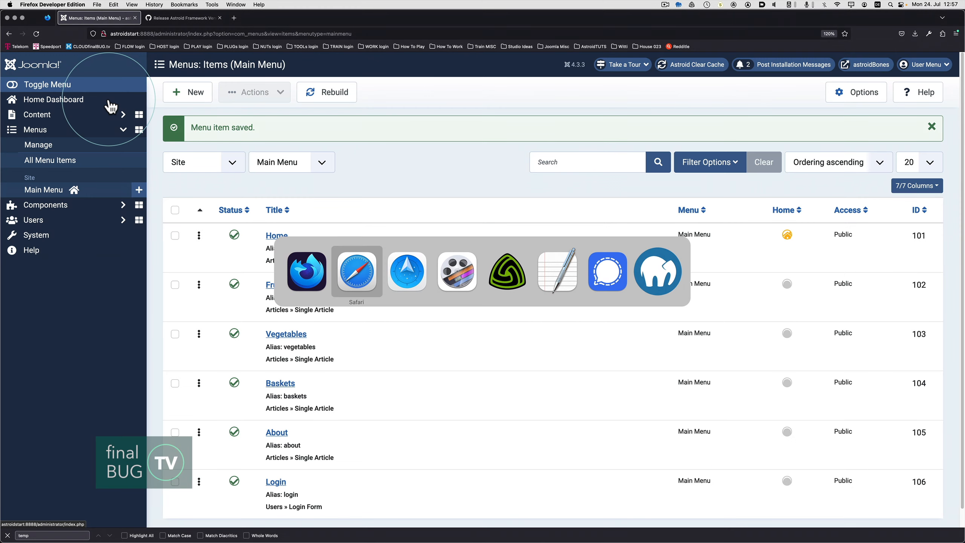
{"action": "key", "text": "super+r"}
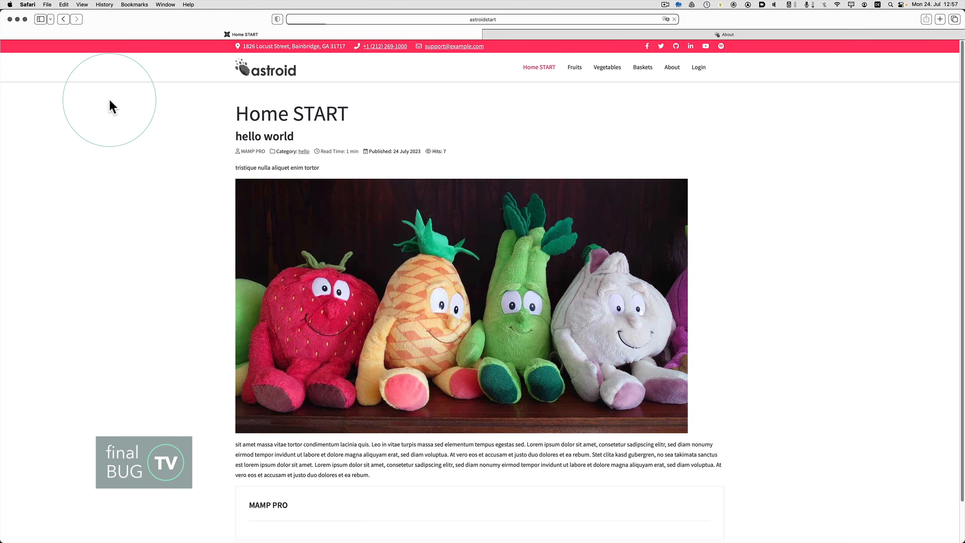
{"action": "left_click", "coordinate": [580, 74]}
{"action": "left_click", "coordinate": [609, 73]}
{"action": "left_click", "coordinate": [642, 70]}
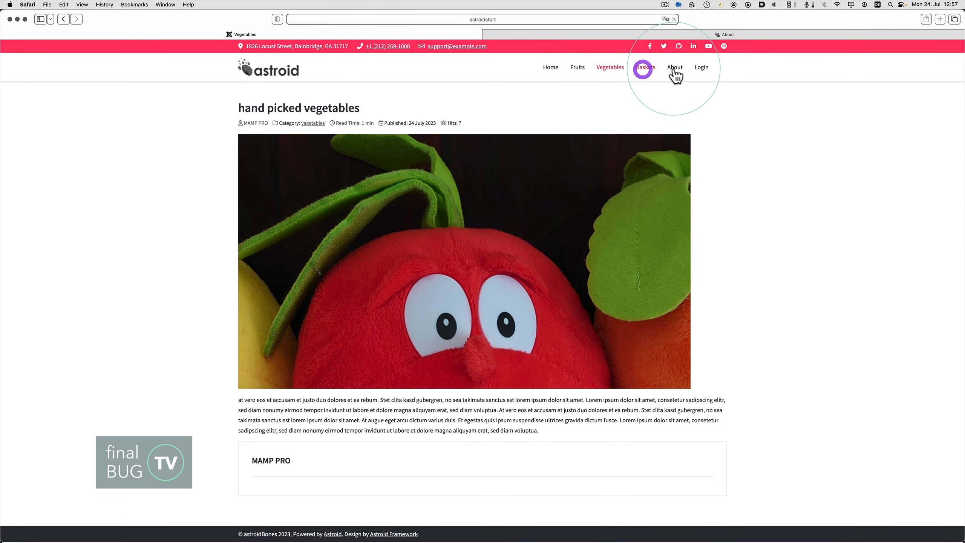
{"action": "left_click", "coordinate": [675, 69]}
{"action": "left_click", "coordinate": [702, 68]}
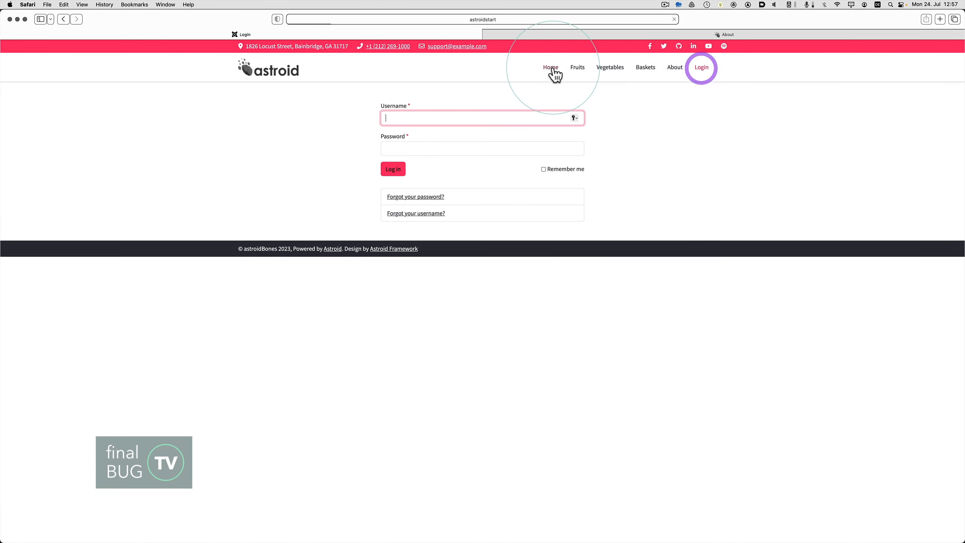
{"action": "left_click", "coordinate": [552, 68]}
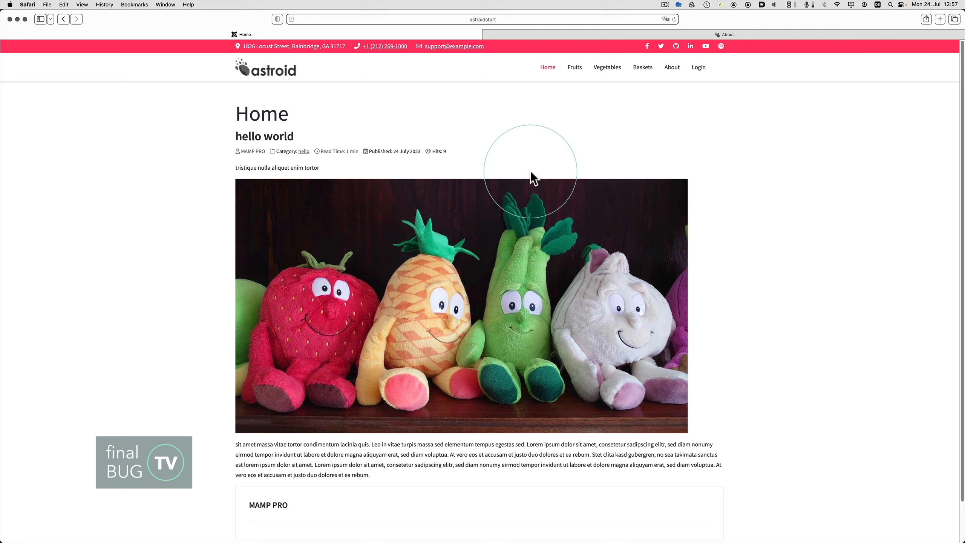
Examine the Home page's headings and the Fruits page's article title, article info line and author box.
{"action": "left_click_drag", "start_coordinate": [295, 137], "coordinate": [234, 117]}
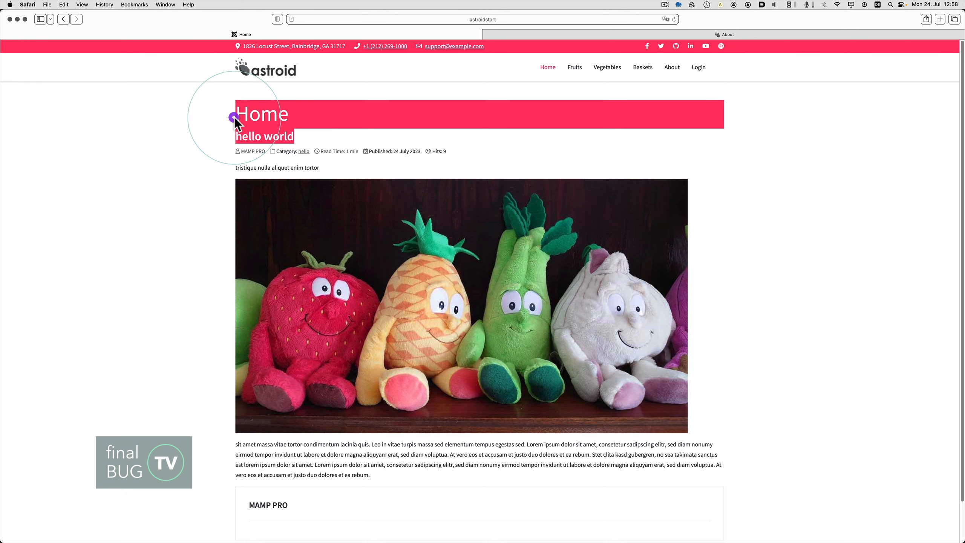
{"action": "left_click", "coordinate": [326, 130]}
{"action": "left_click_drag", "start_coordinate": [249, 121], "coordinate": [236, 118]}
{"action": "left_click", "coordinate": [575, 67]}
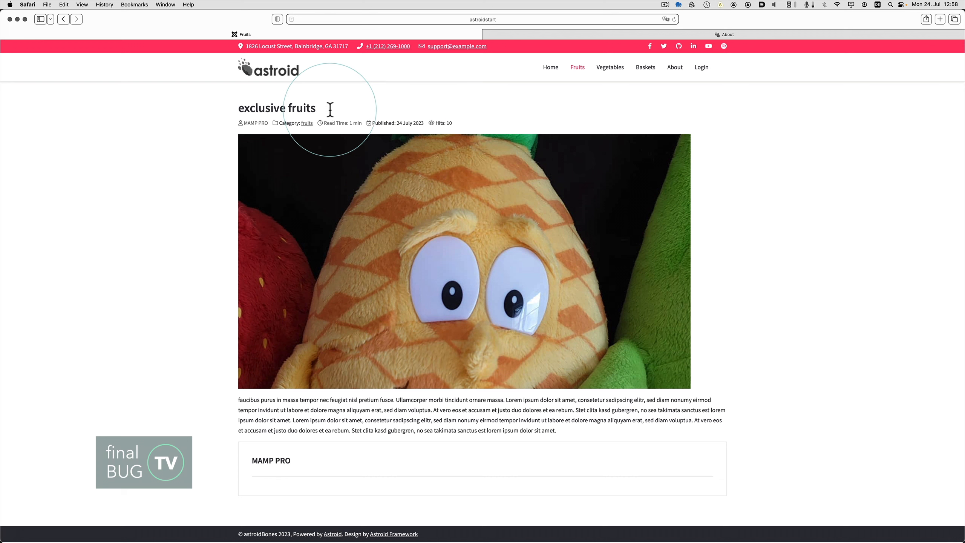
{"action": "left_click_drag", "start_coordinate": [328, 108], "coordinate": [233, 111]}
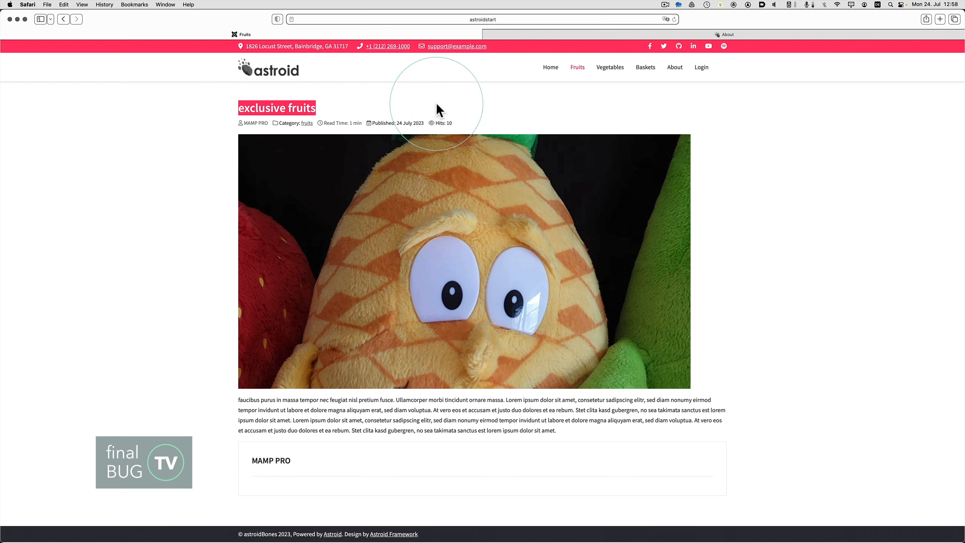
{"action": "left_click_drag", "start_coordinate": [486, 121], "coordinate": [223, 124]}
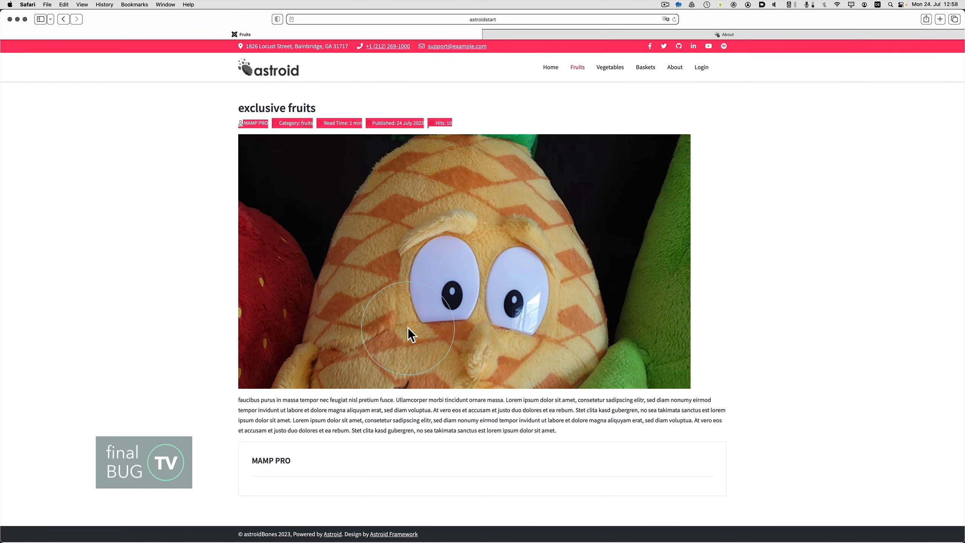
{"action": "left_click", "coordinate": [327, 465]}
{"action": "left_click_drag", "start_coordinate": [319, 460], "coordinate": [249, 461]}
{"action": "left_click", "coordinate": [181, 395]}
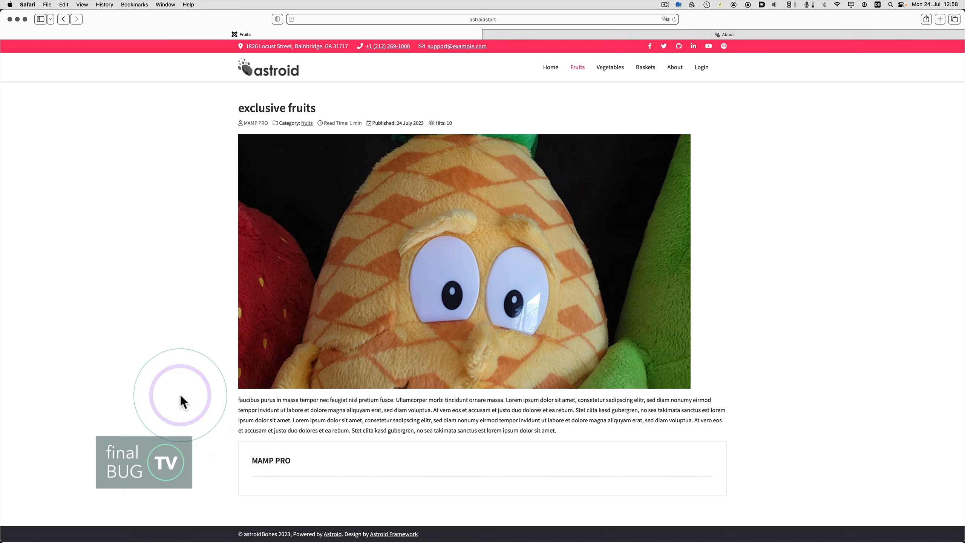